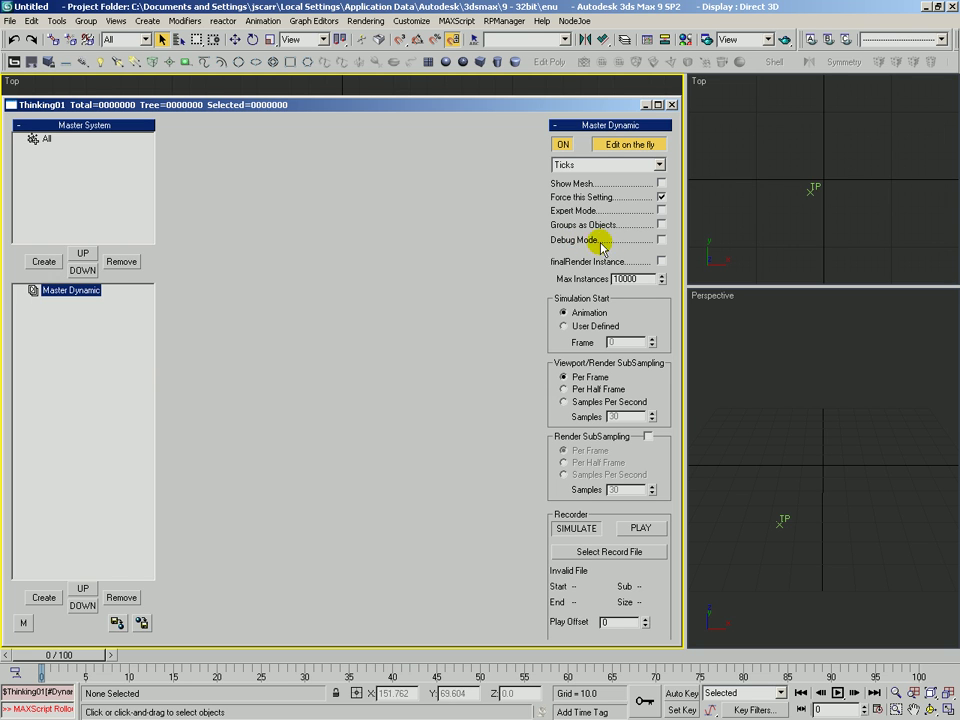
- Turn on Debug Mode for the Master Dynamic and create two dynamic sets beneath it
left_click(661, 241)
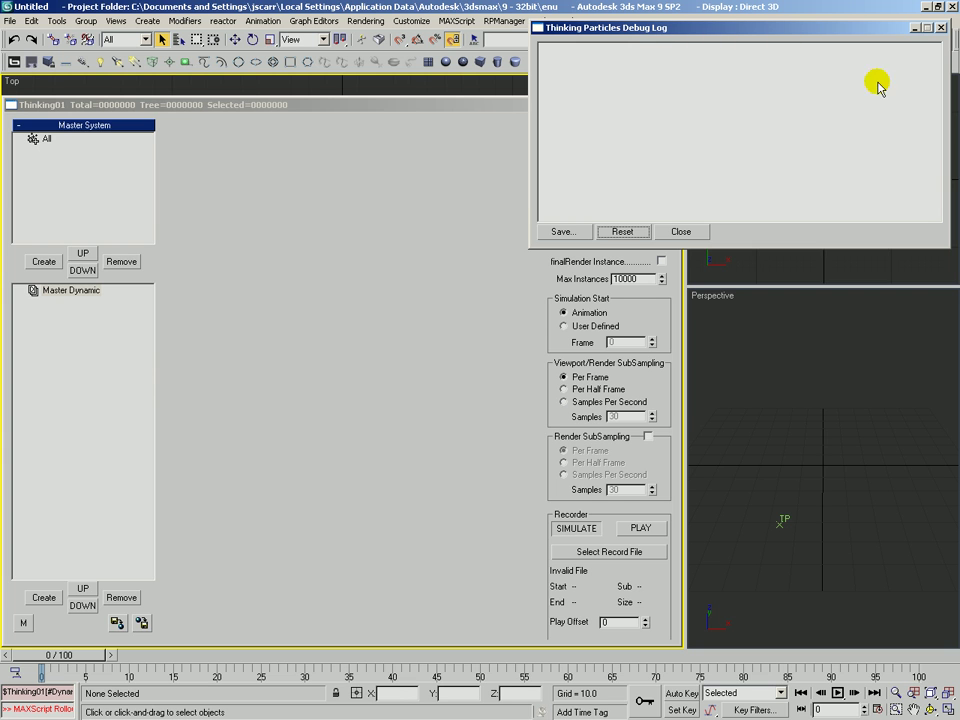
left_click(44, 597)
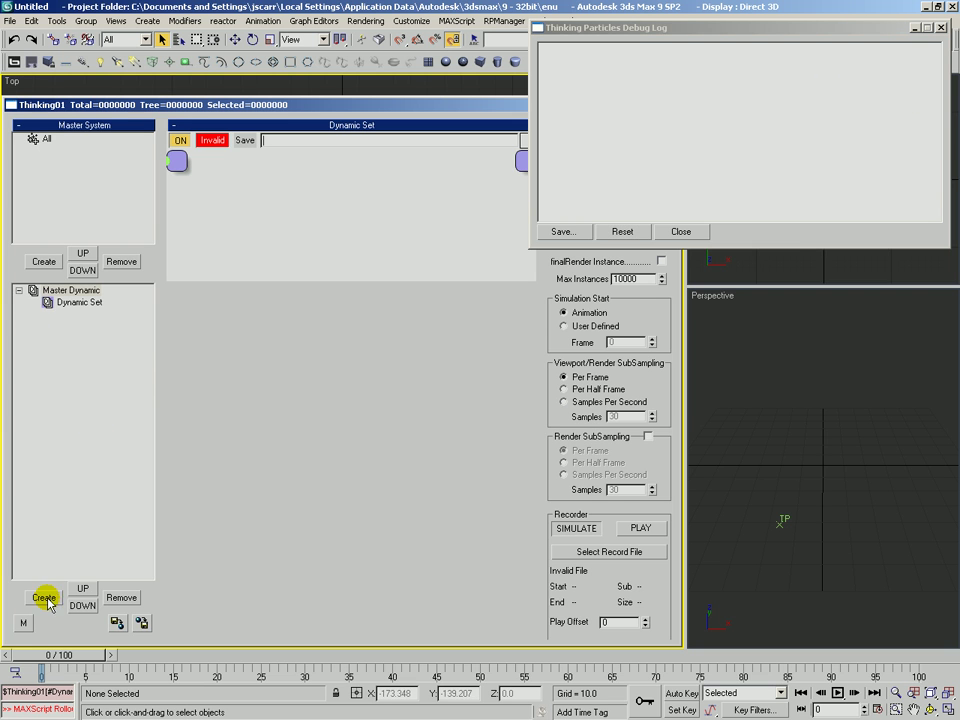
left_click(44, 597)
- Add a Particle Draw operator to the first dynamic set and close the debug log
right_click(172, 210)
mouse_move(238, 242)
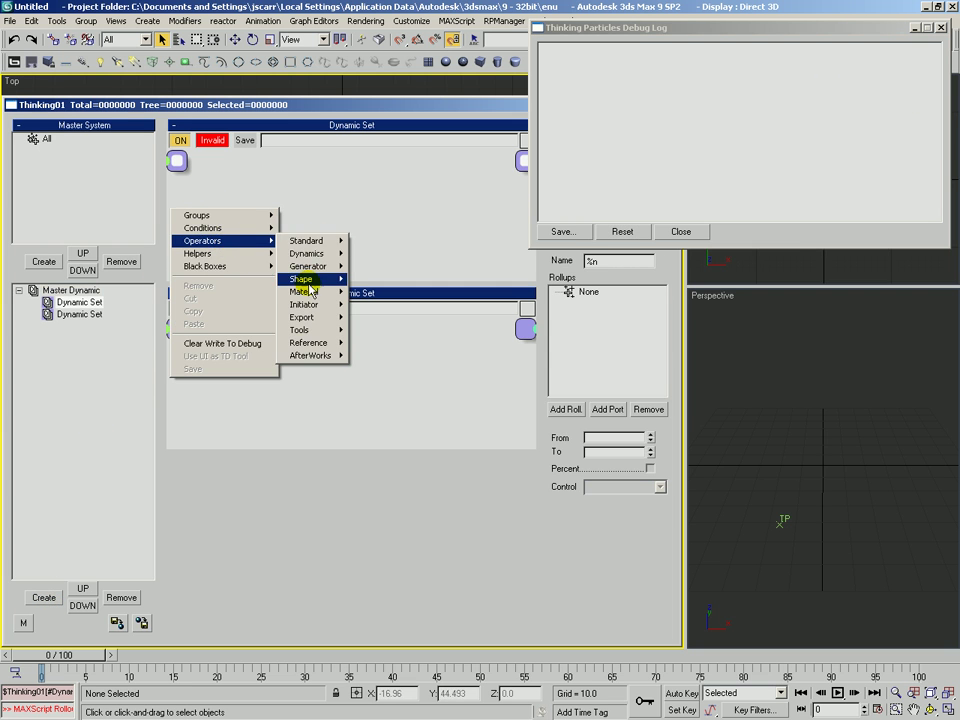
mouse_move(306, 266)
left_click(383, 304)
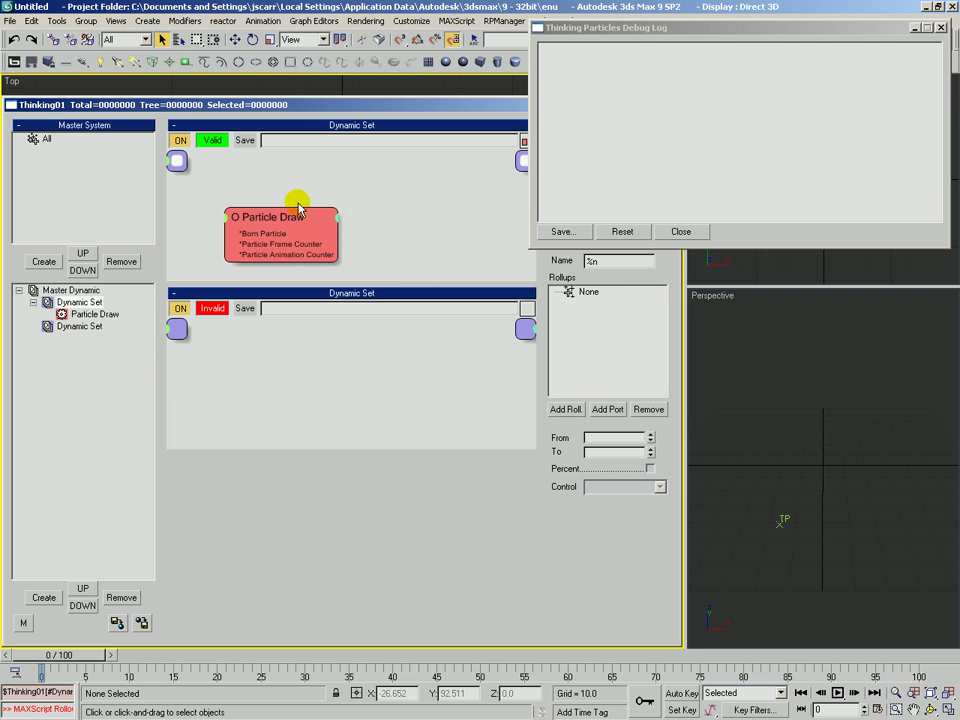
left_click(318, 210)
left_click(680, 231)
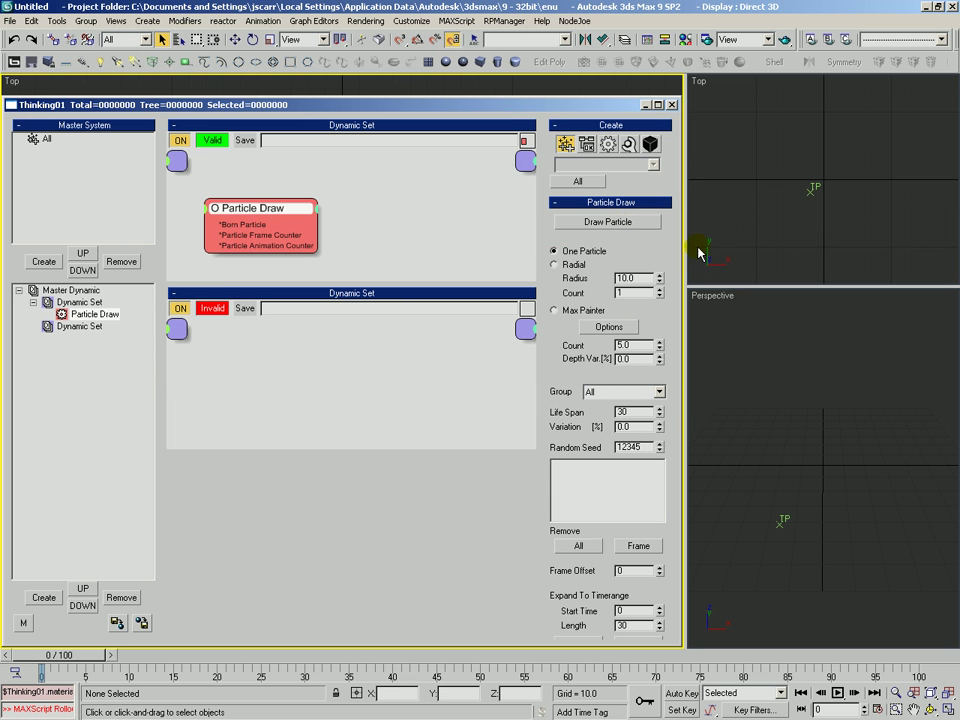
- Draw one particle at frame 0 and another at frame 16 in the Perspective view with Particle Draw
left_click(621, 221)
left_click(752, 485)
left_click_drag(75, 655, 285, 647)
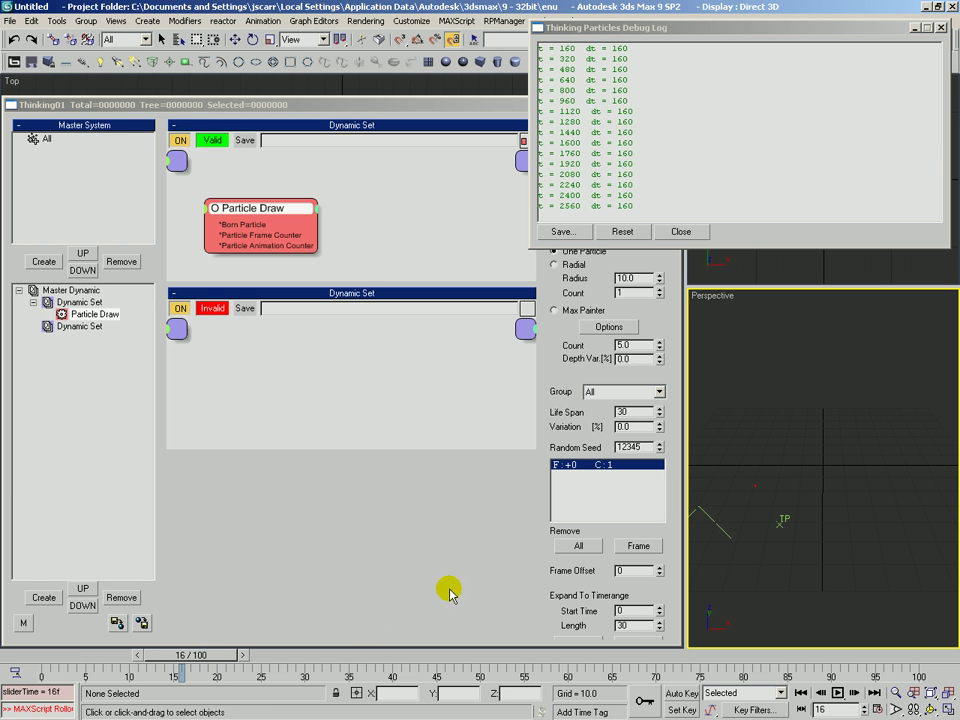
left_click(789, 489)
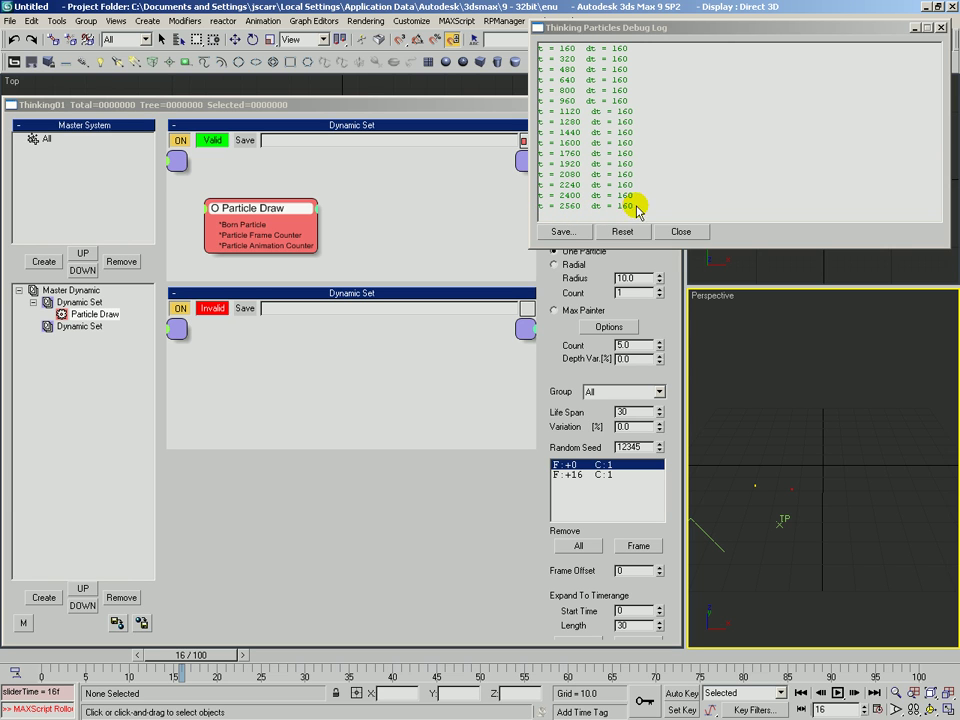
- Close the debug log and turn off Debug Mode in the Master Dynamic settings
left_click(680, 231)
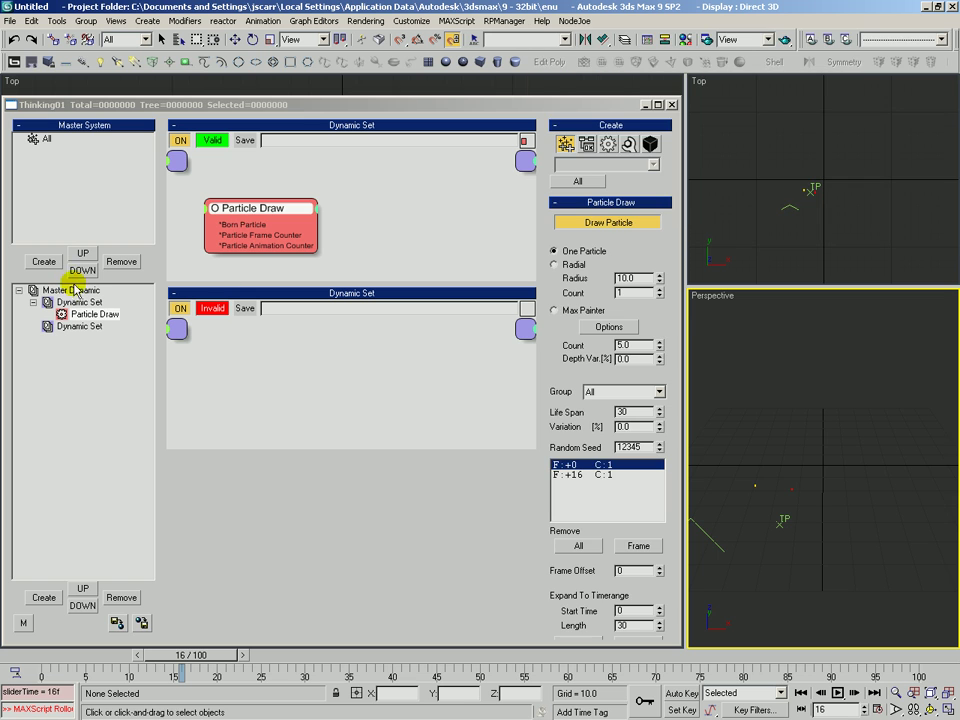
left_click(68, 290)
left_click(661, 239)
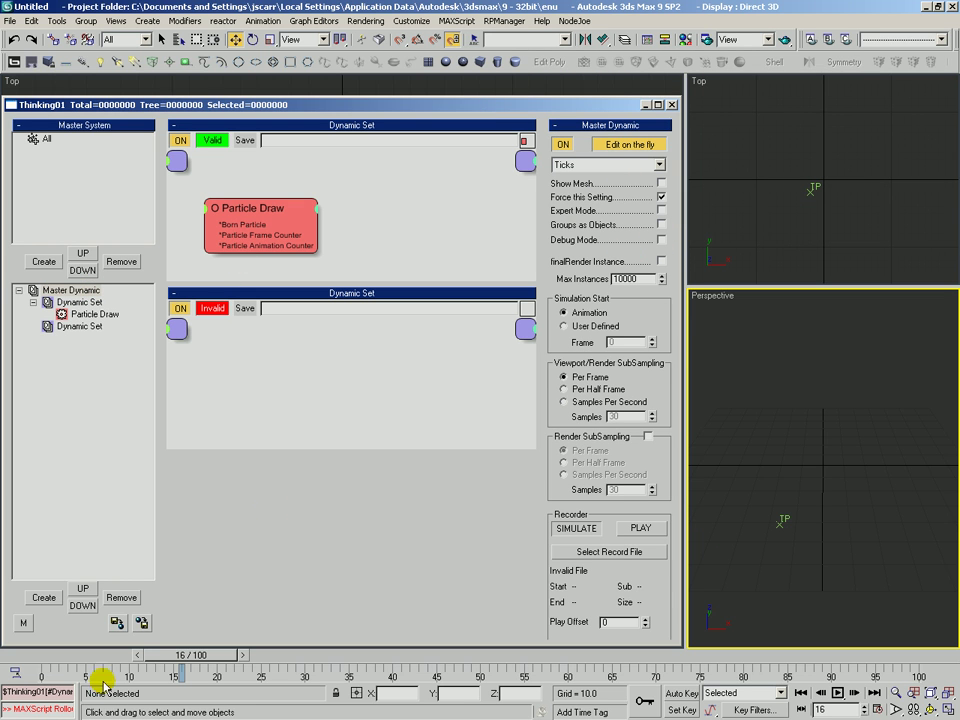
- Draw two more single particles in the Perspective view, one at frame 33 and one at frame 46
mouse_move(187, 675)
left_mouse_down()
mouse_move(62, 655)
mouse_move(425, 655)
left_mouse_up()
left_click(250, 210)
left_click(607, 222)
left_click(791, 489)
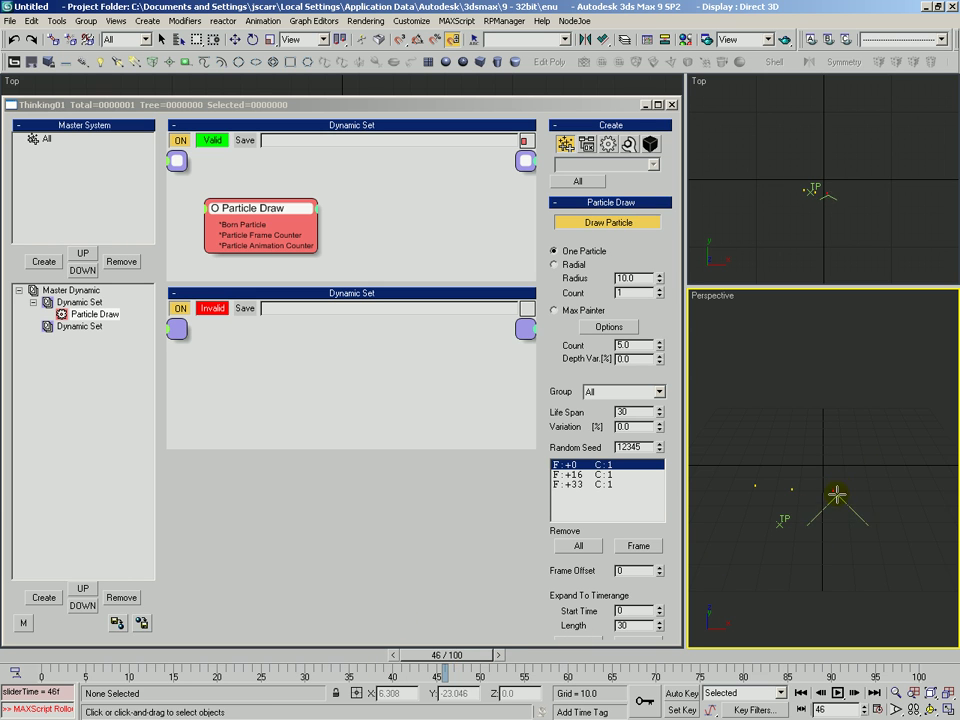
left_click(879, 489)
right_click(879, 515)
middle_click_drag(816, 400, 810, 538)
left_click_drag(810, 538, 809, 542)
- Add a Velocity operator to the first dynamic set and connect Particle Draw's Born Particle output to its Particle input
left_click(398, 223)
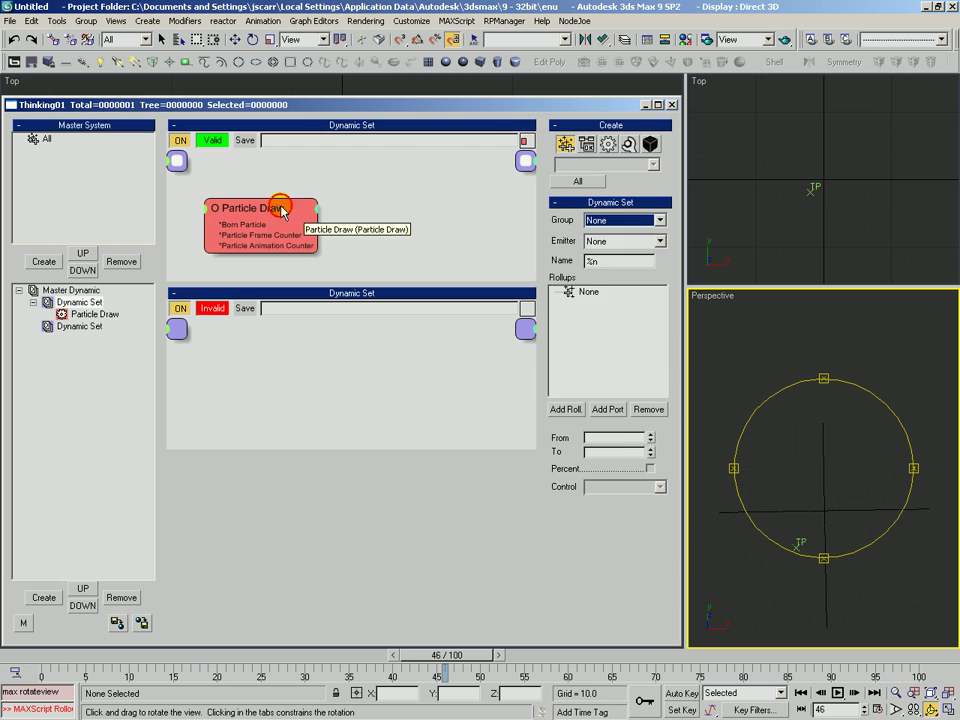
left_click_drag(280, 204, 272, 205)
left_click(608, 143)
left_click(600, 164)
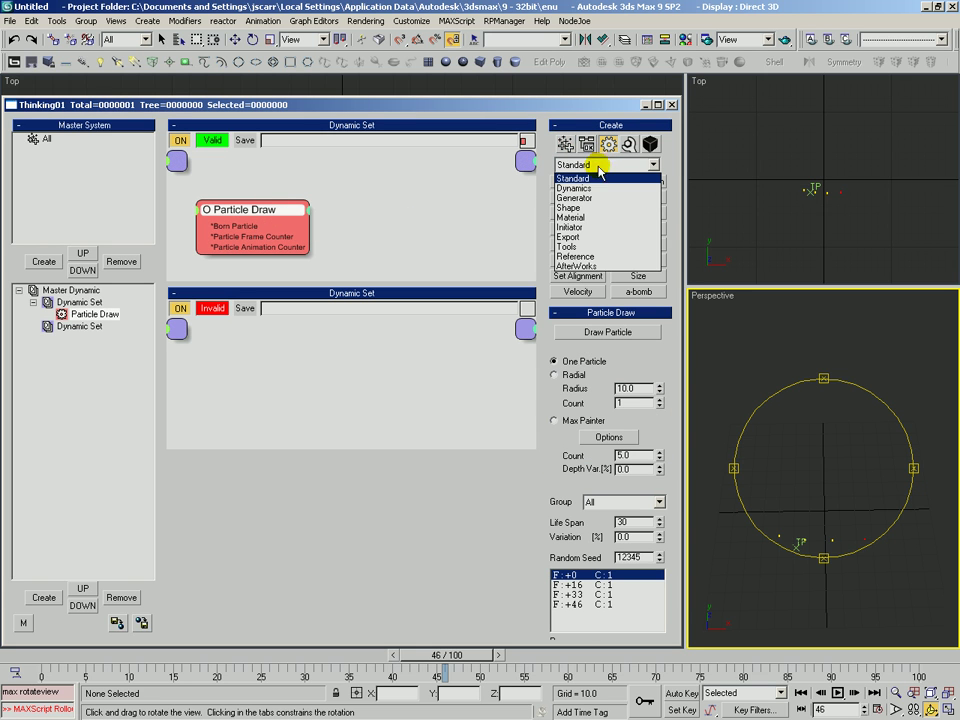
left_click(593, 181)
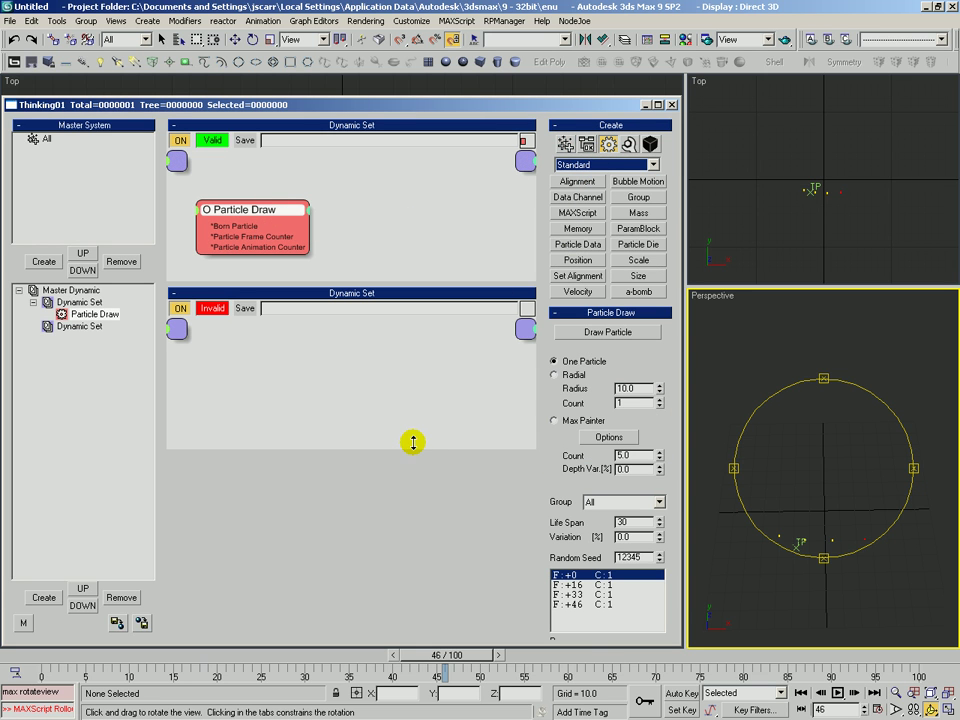
left_click(580, 291)
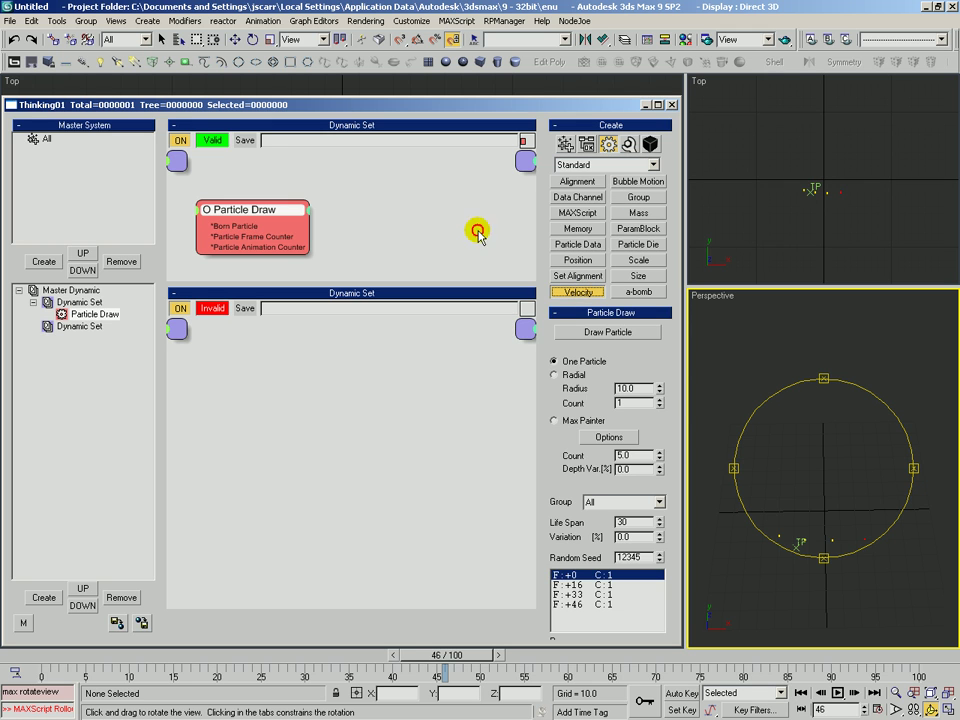
left_click(392, 221)
mouse_move(392, 221)
left_mouse_down()
mouse_move(326, 236)
mouse_move(405, 233)
left_mouse_up()
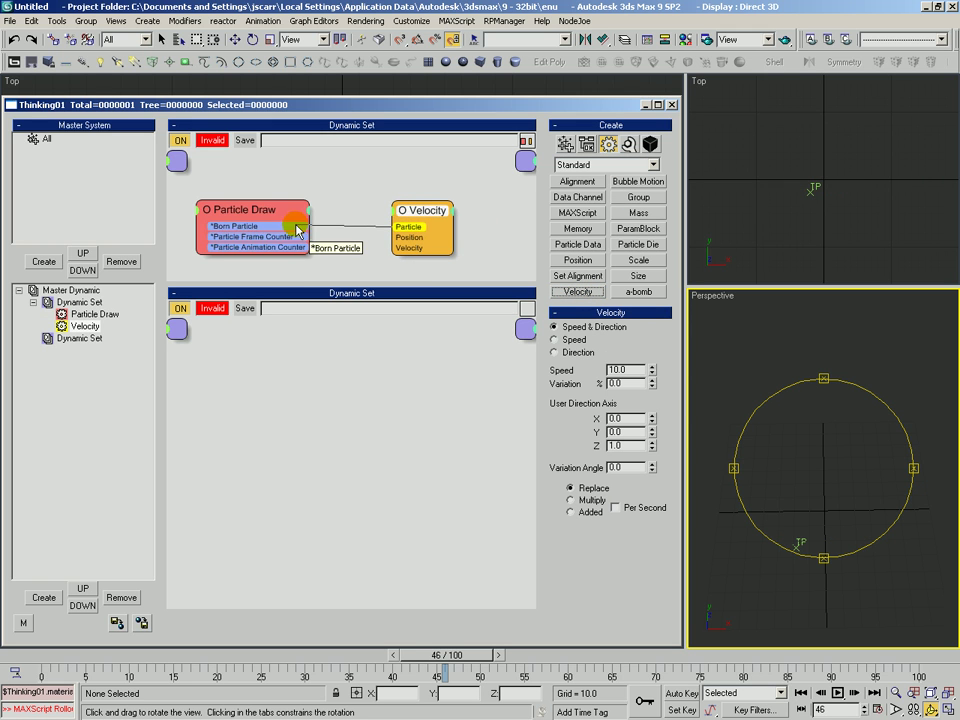
left_click_drag(300, 226, 398, 229)
- Set the Velocity operator to speed 60.632, variation 52%, direction Y 1 and Z 0, and variation angle 17, and return to frame 0
double_click(631, 430)
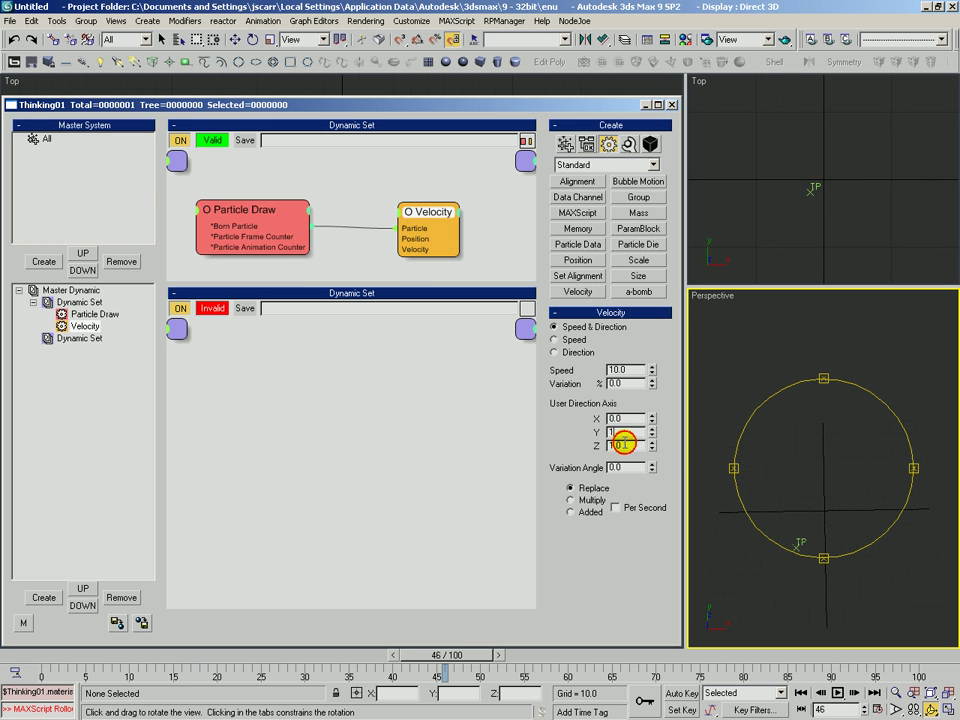
type("1")
key("Tab")
left_click_drag(652, 362, 651, 182)
left_click_drag(652, 375, 567, 418)
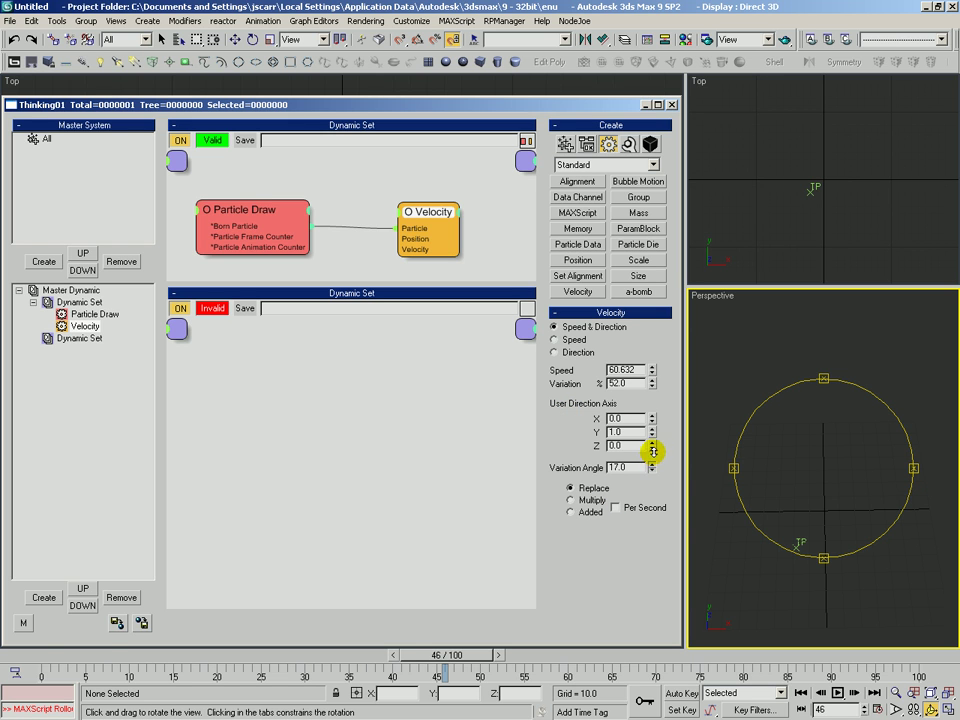
mouse_move(39, 658)
left_mouse_down()
mouse_move(666, 692)
mouse_move(230, 683)
mouse_move(728, 678)
mouse_move(170, 681)
mouse_move(730, 681)
mouse_move(148, 688)
mouse_move(226, 674)
mouse_move(42, 662)
left_mouse_up()
- Add an All group node to the second dynamic set
left_click(311, 388)
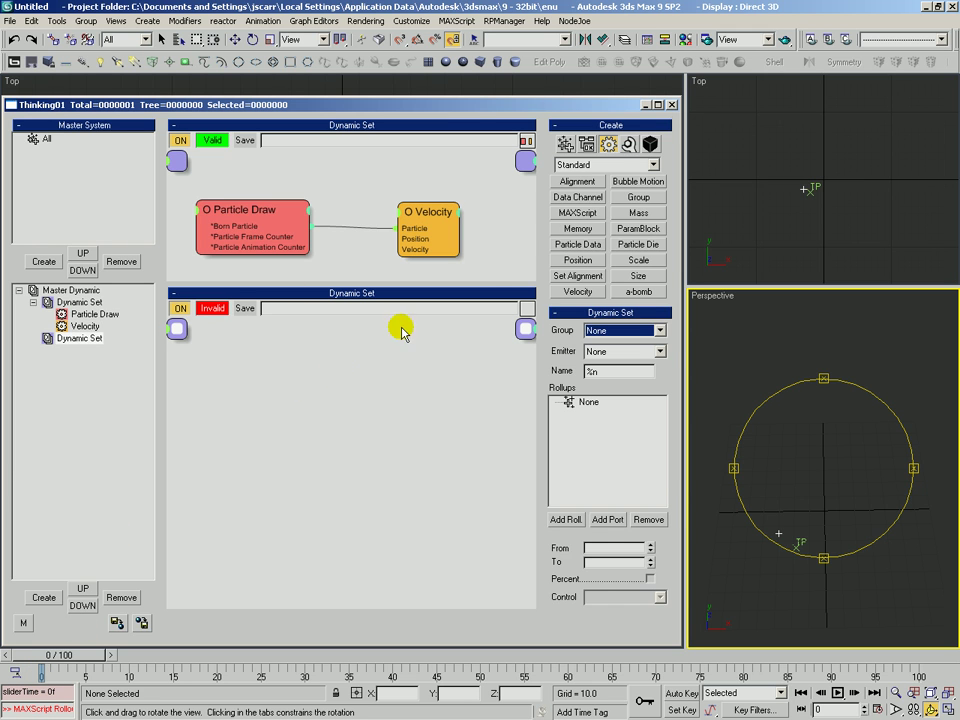
left_click(565, 143)
left_click_drag(578, 181, 214, 382)
left_click(239, 382)
left_click(288, 400)
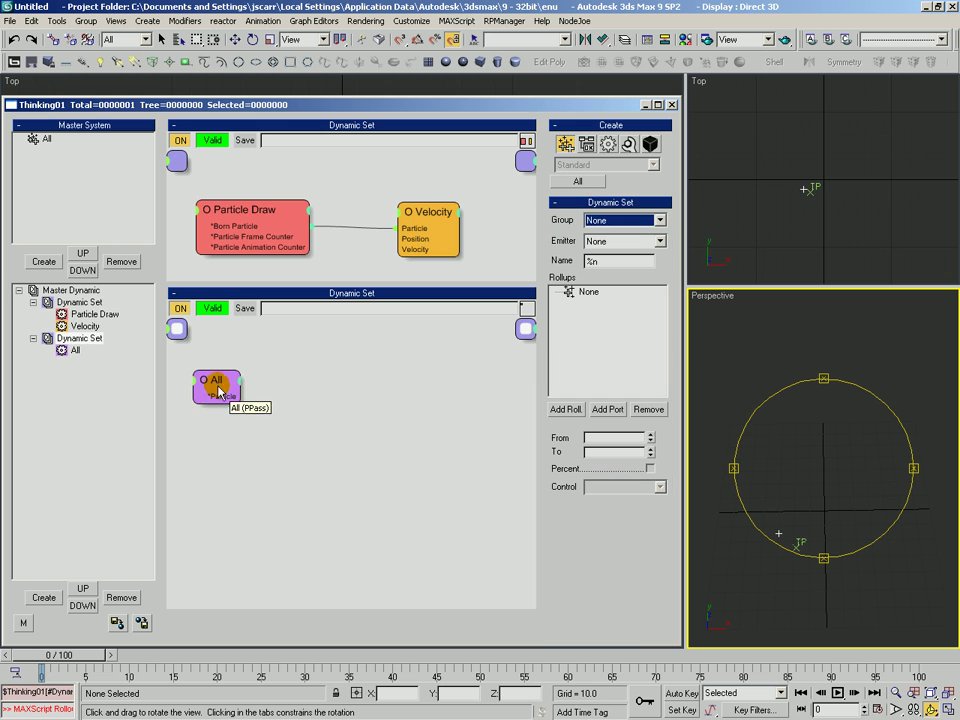
- Expose all inputs and outputs of the All node and reposition it slightly in the second dynamic set
right_click(218, 392)
left_click(190, 553)
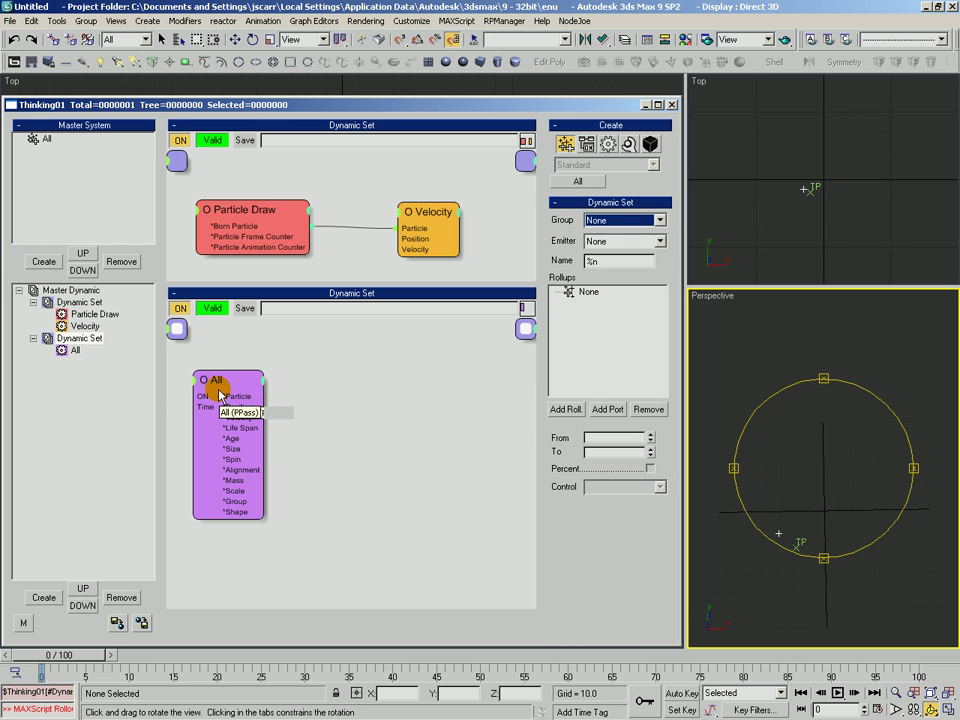
left_click(222, 405)
left_click_drag(222, 405, 254, 398)
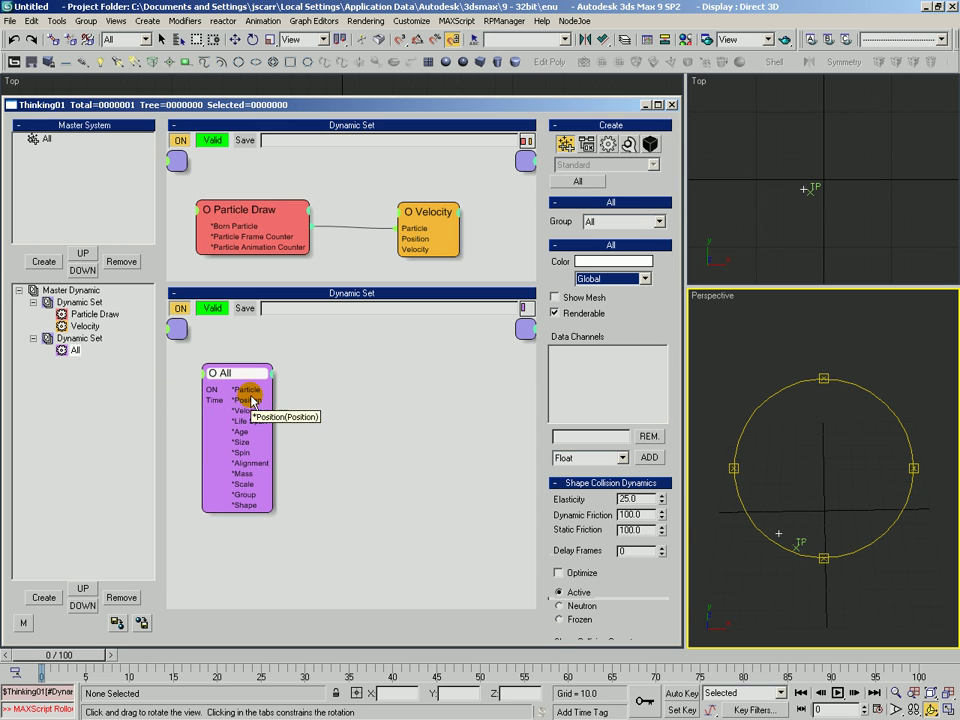
- Make the All node's Time input invisible and restore it
right_click(212, 396)
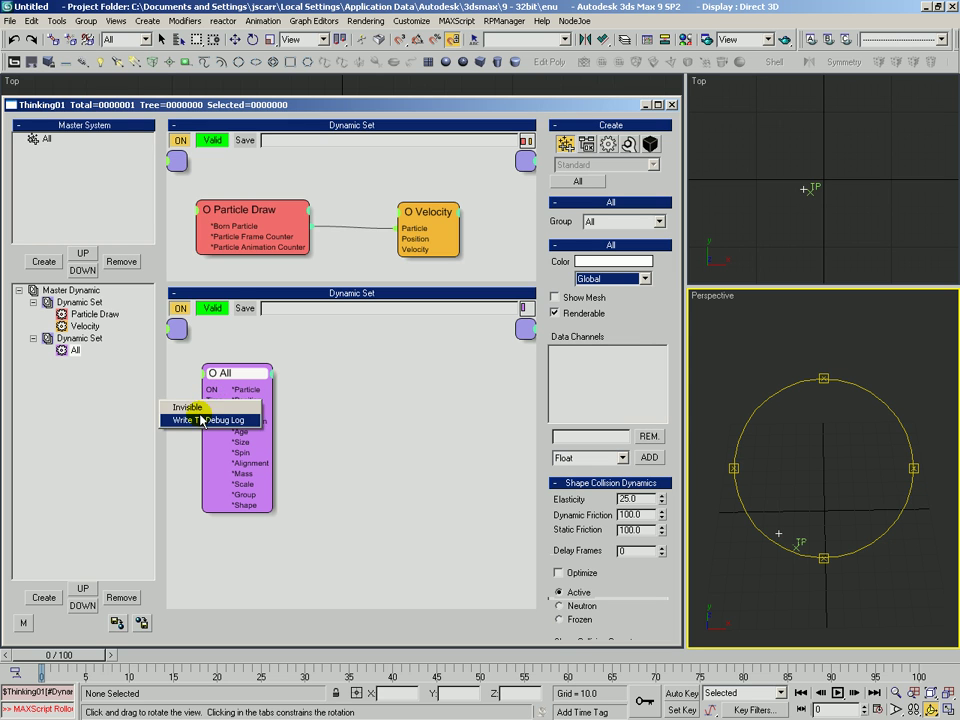
right_click(250, 392)
left_click(255, 374)
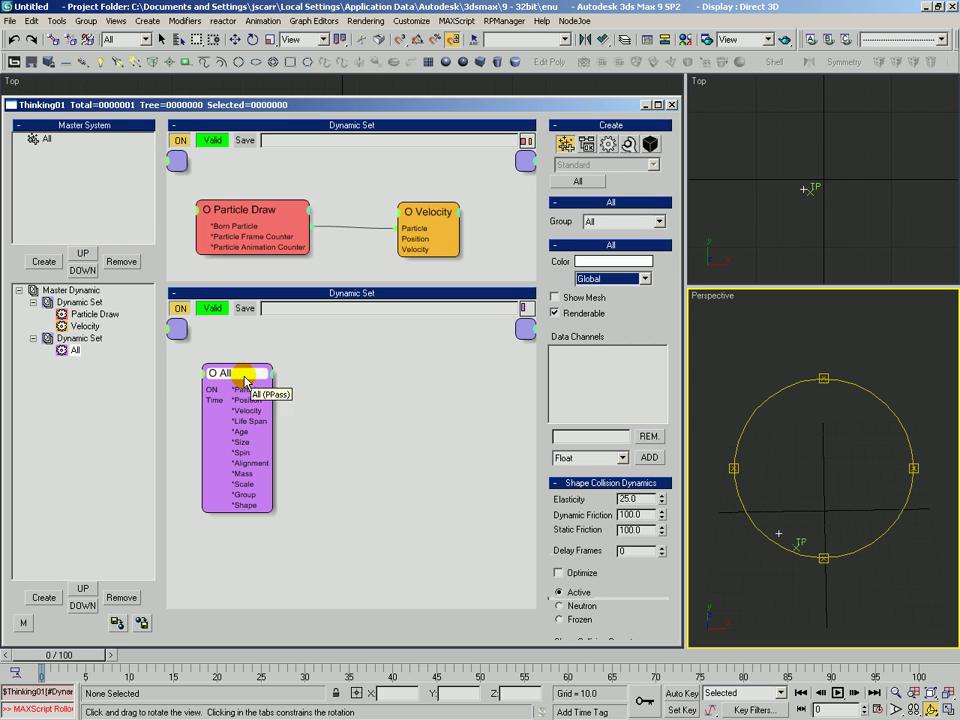
right_click(218, 406)
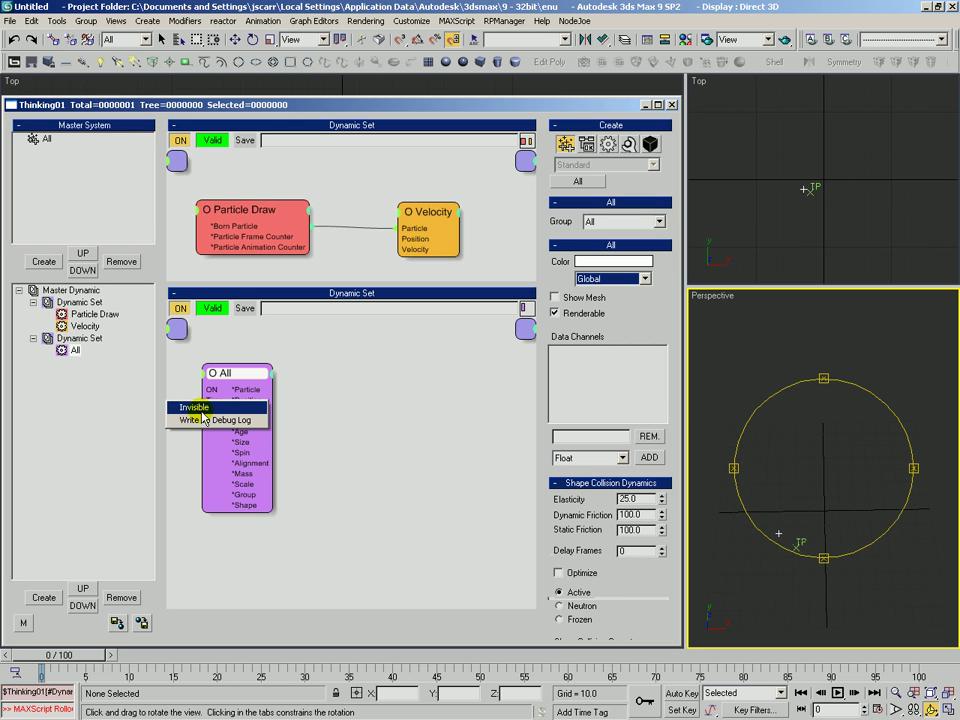
left_click(193, 408)
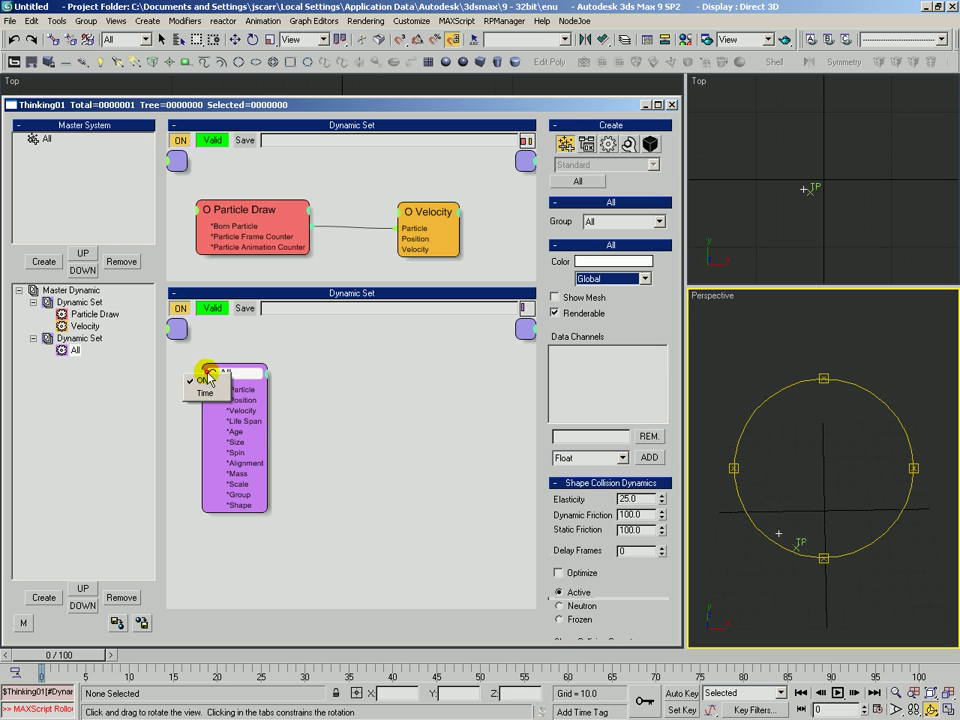
left_click(203, 394)
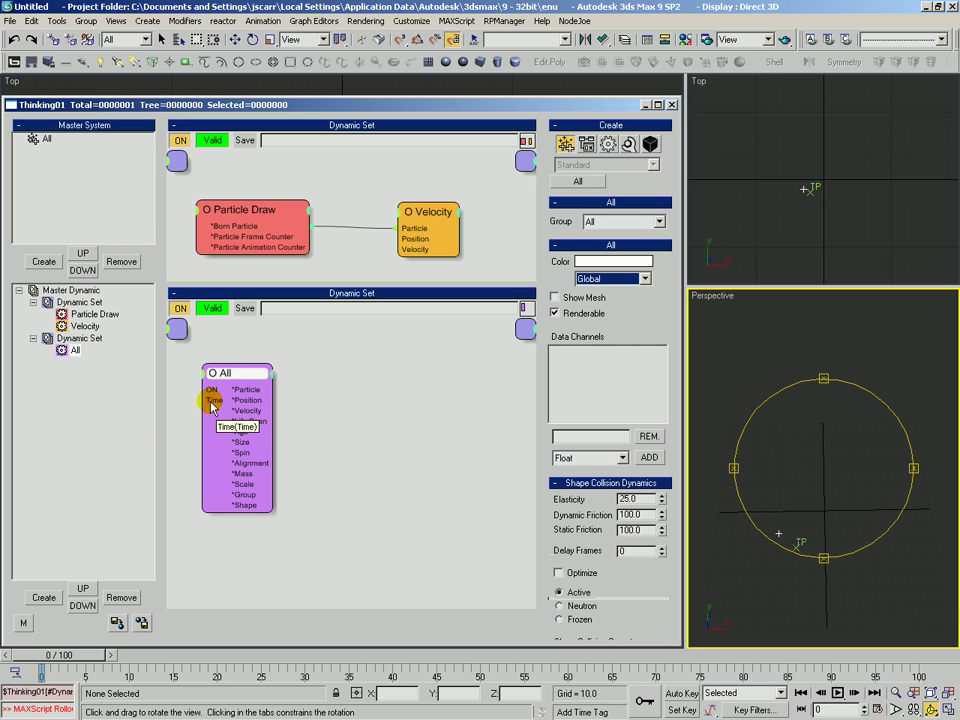
- Set the All node's Time input to write to the debug log and move the node slightly aside
right_click(212, 402)
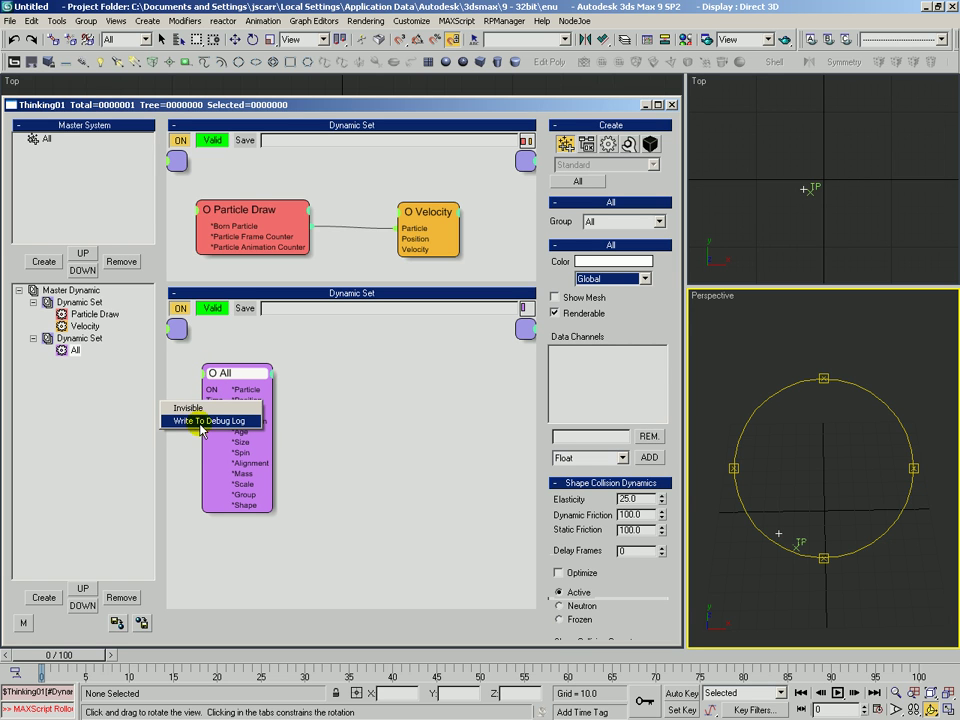
left_click(205, 421)
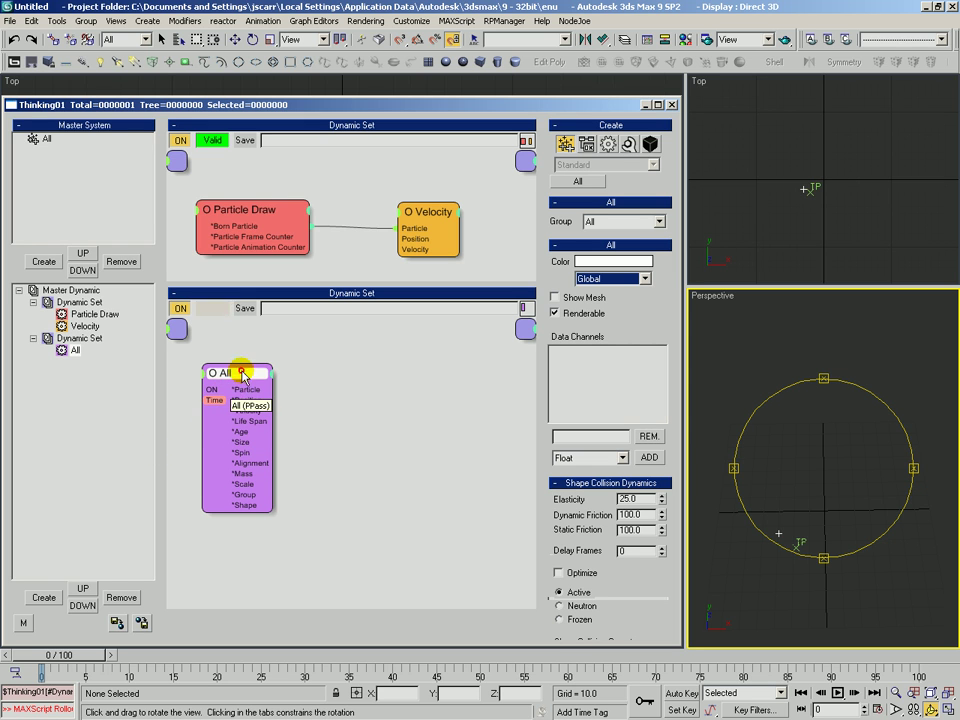
left_click_drag(240, 378, 276, 380)
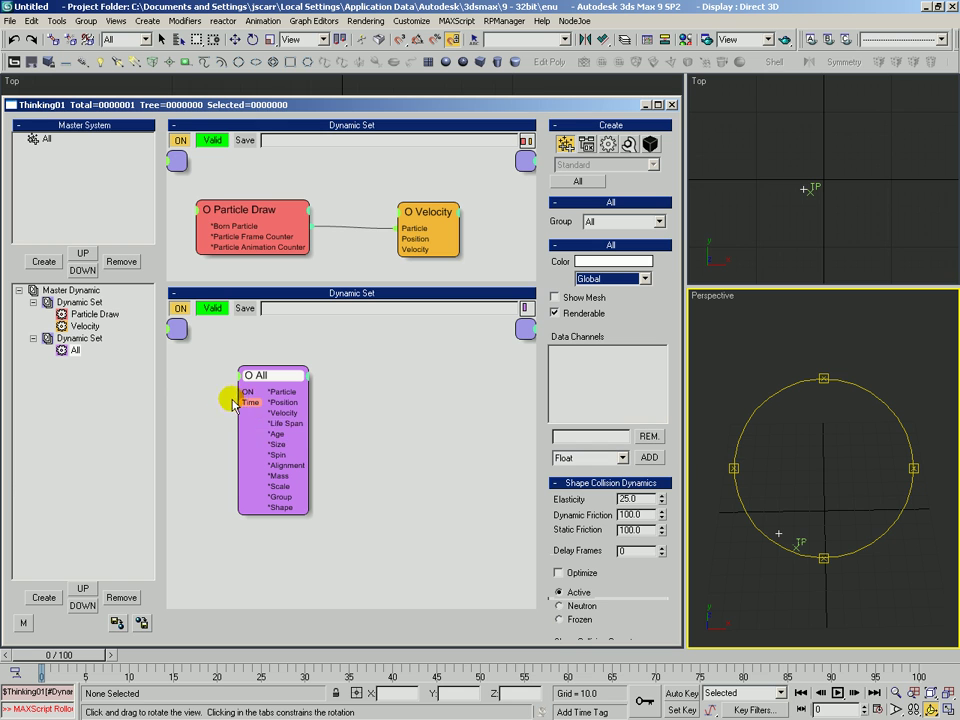
- Turn on Debug Mode for the Master Dynamic and scrub the timeline to frame 21 to examine the log
left_click(57, 660)
left_click(70, 290)
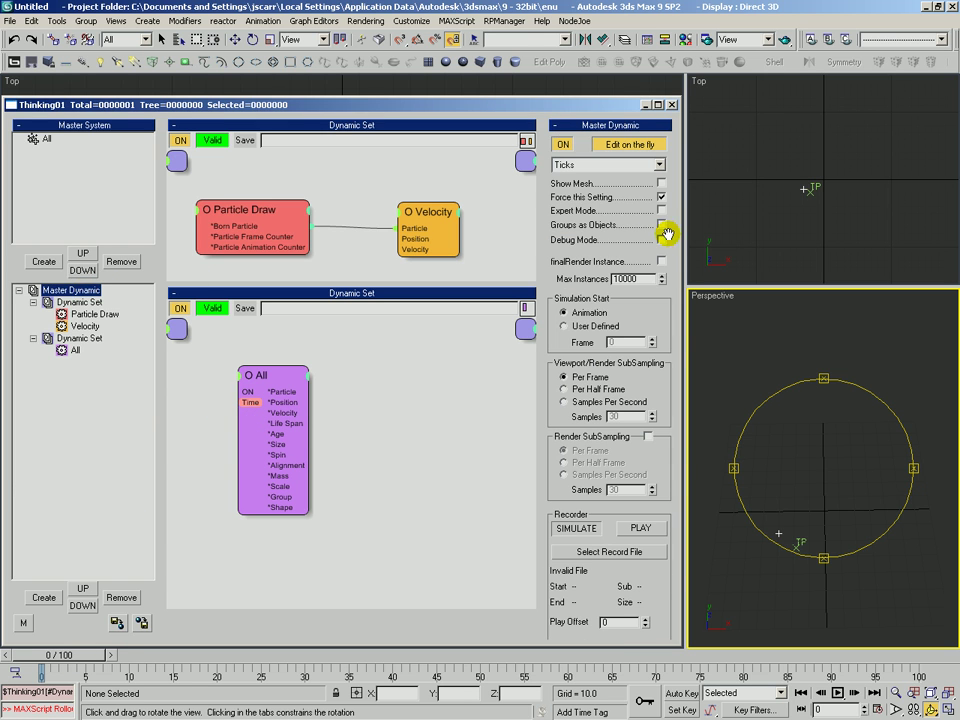
left_click(665, 240)
left_click_drag(43, 668, 176, 660)
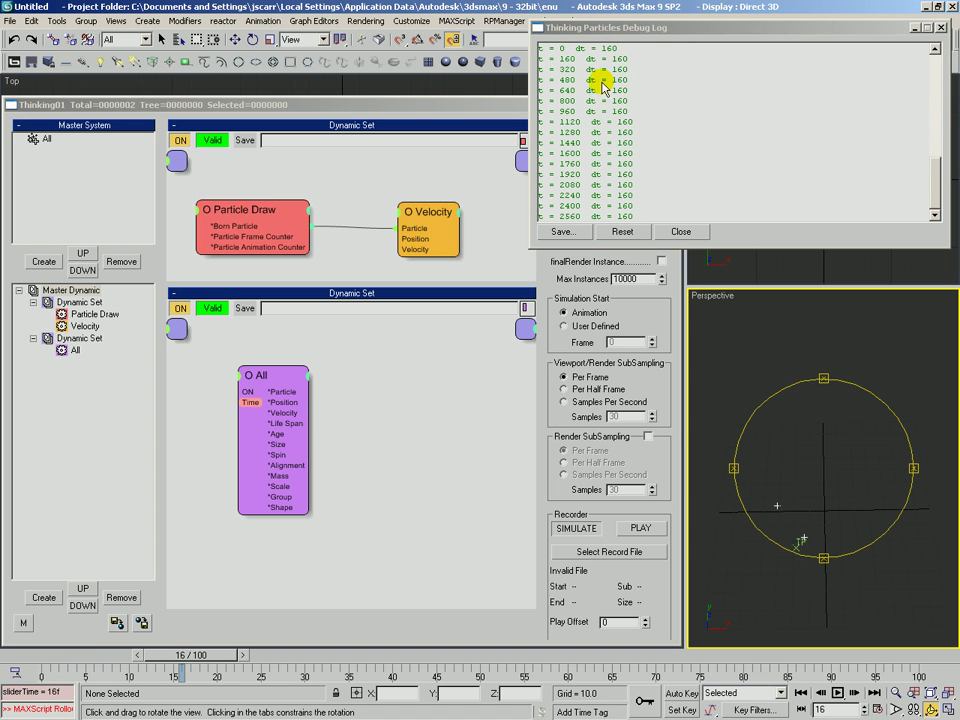
left_click_drag(184, 656, 227, 656)
- Stop writing the All node's Time input to the debug log, reposition the node and close the log
right_click(256, 403)
left_click(256, 424)
left_click(242, 397)
left_click_drag(242, 397, 209, 426)
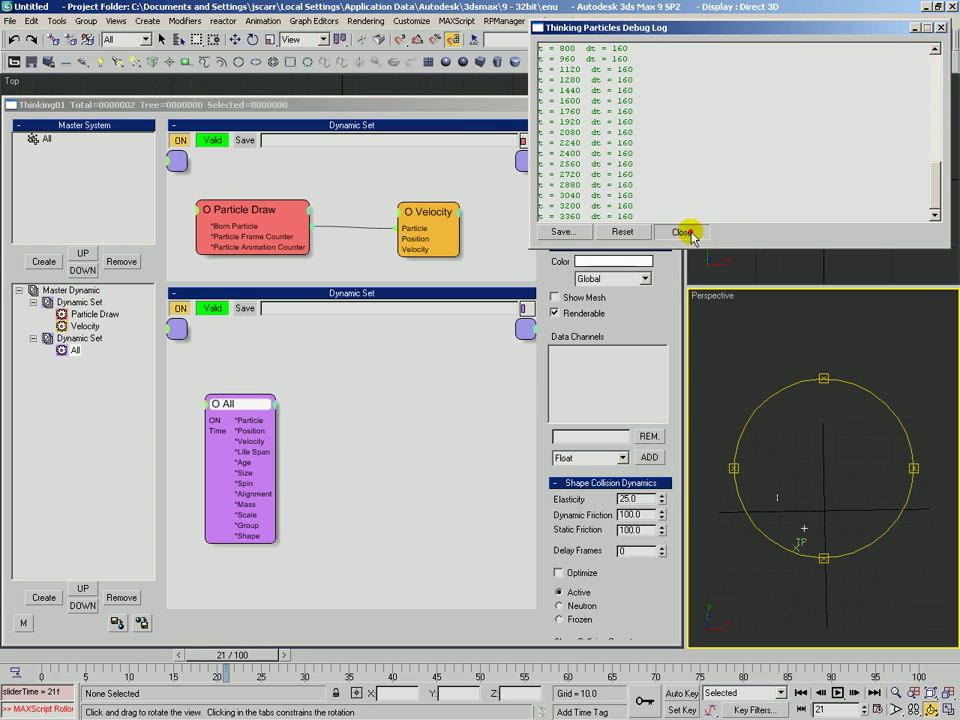
left_click(688, 233)
left_click(608, 145)
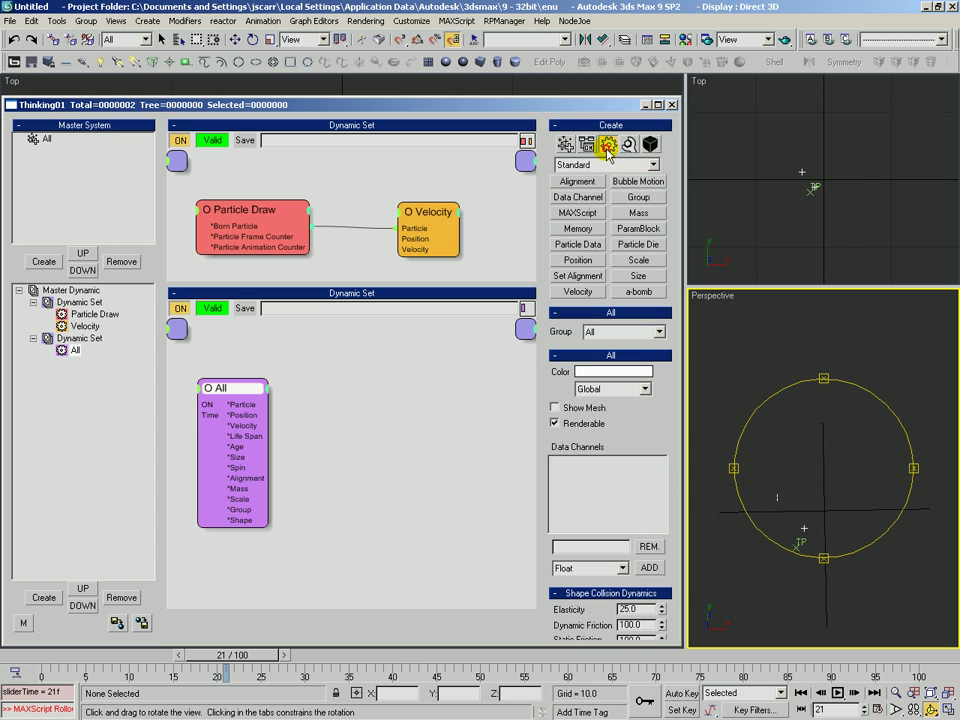
left_click(645, 164)
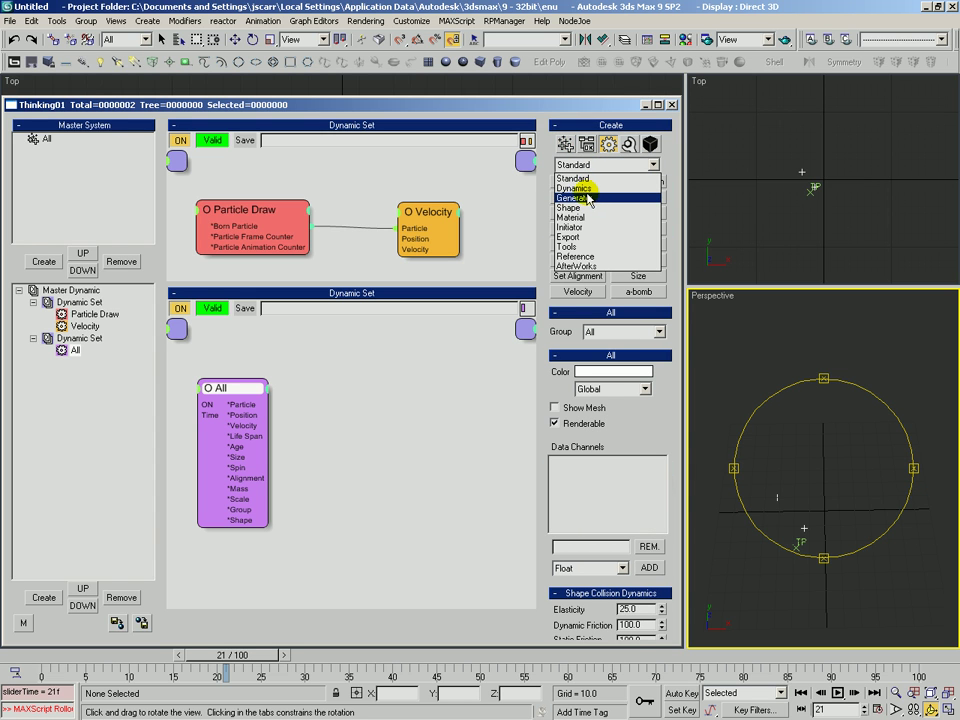
left_click(575, 178)
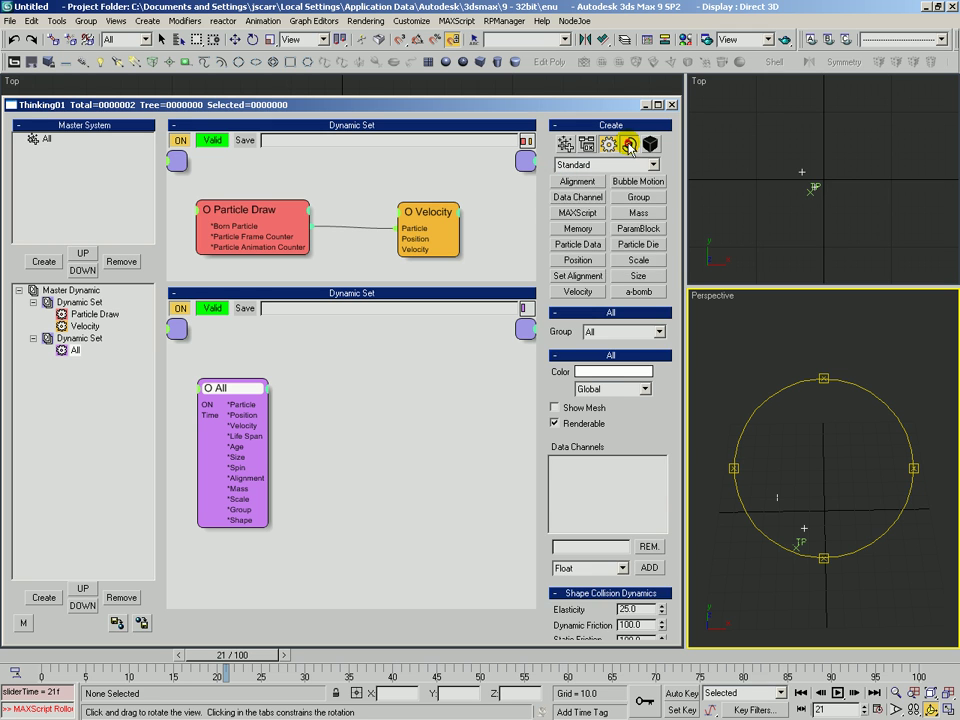
- Add a Particle Data node to the second Dynamic Set and connect the All node's Particle output to its Particle input
left_click(628, 145)
left_click(608, 146)
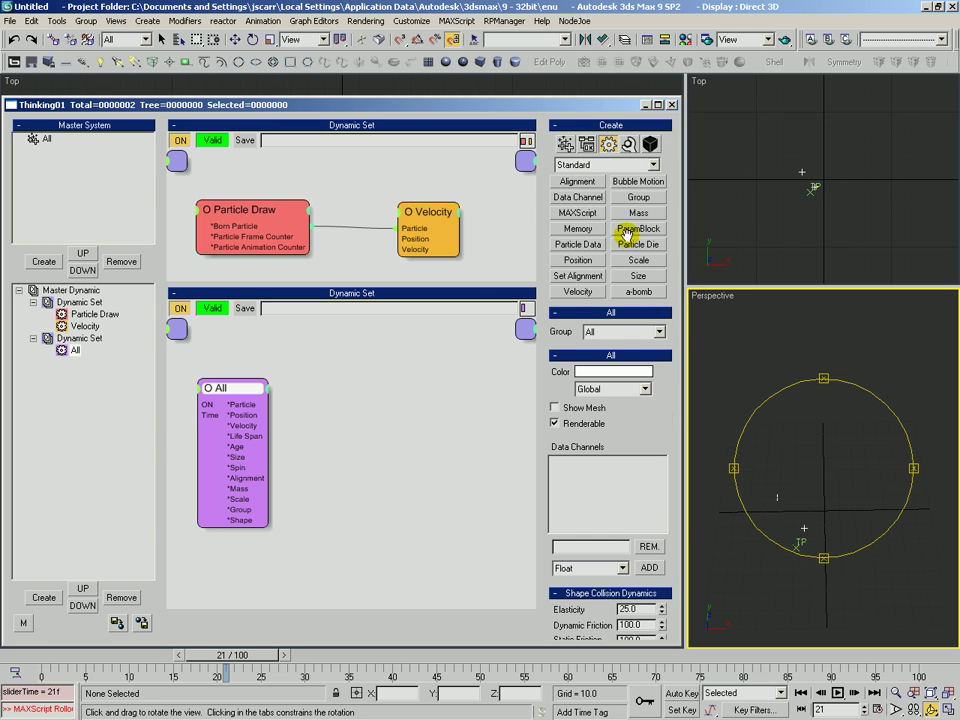
left_click(580, 245)
left_click(396, 399)
left_click_drag(383, 410, 253, 405)
left_click_drag(236, 388, 243, 384)
left_click_drag(382, 404, 395, 409)
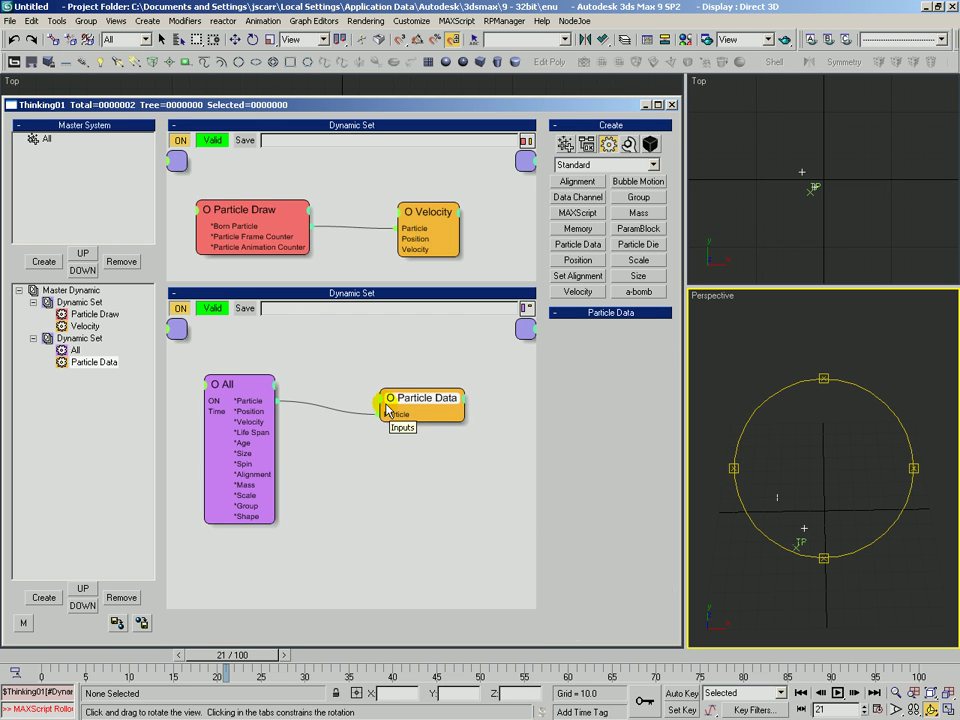
- Add a Mass input to the Particle Data node and connect the All node's Velocity output to it
left_click_drag(817, 447, 810, 471)
key("alt+z")
key("ctrl+r")
left_click(383, 398)
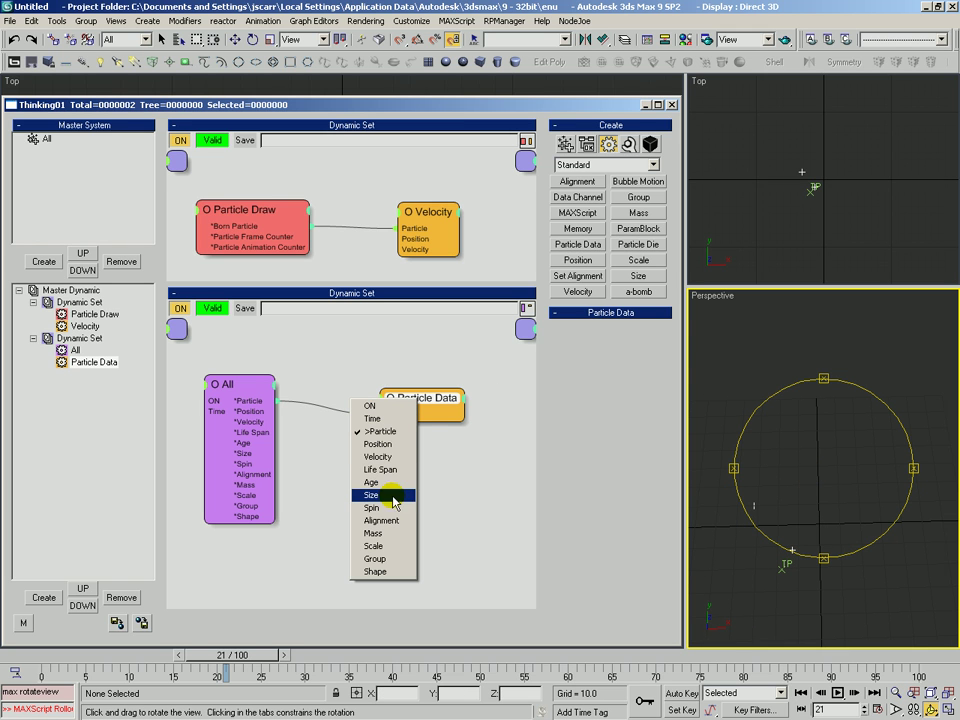
left_click(385, 533)
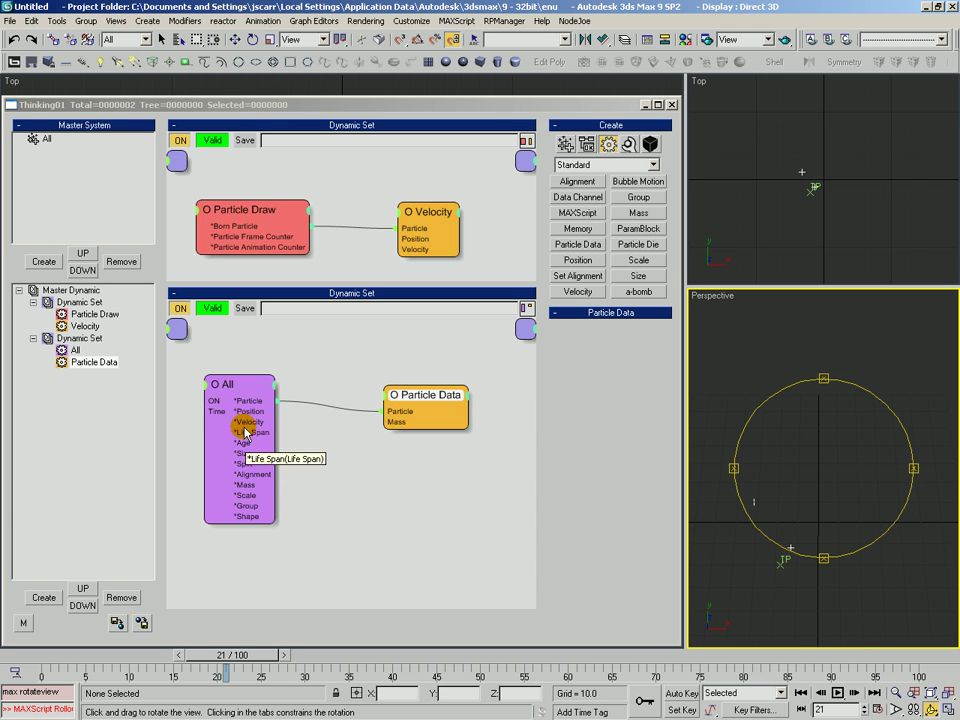
left_click(242, 383)
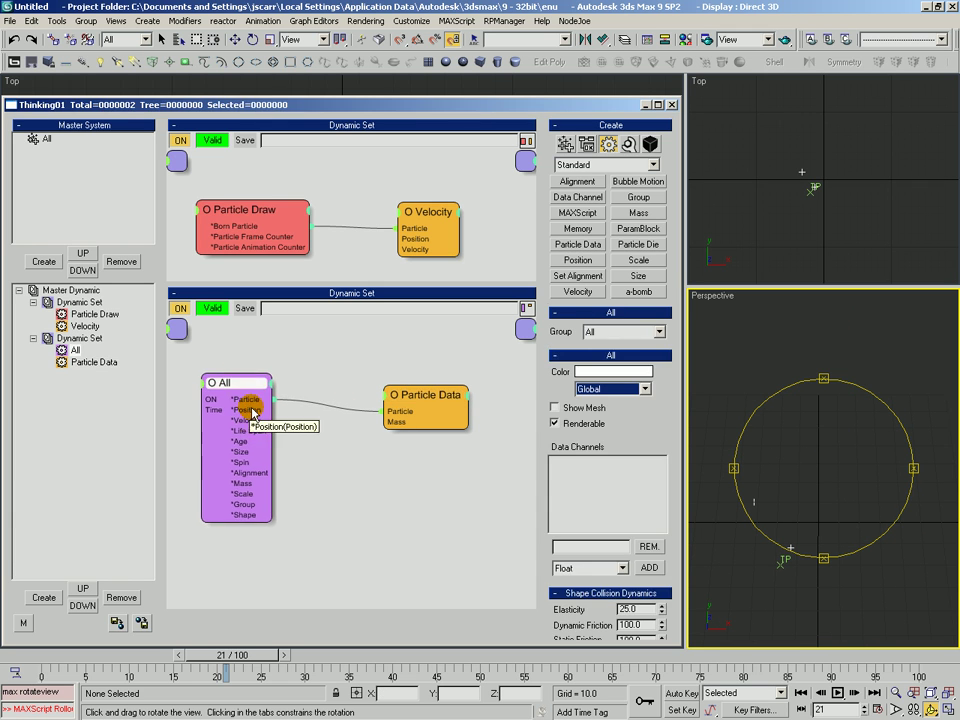
left_click_drag(245, 425, 442, 385)
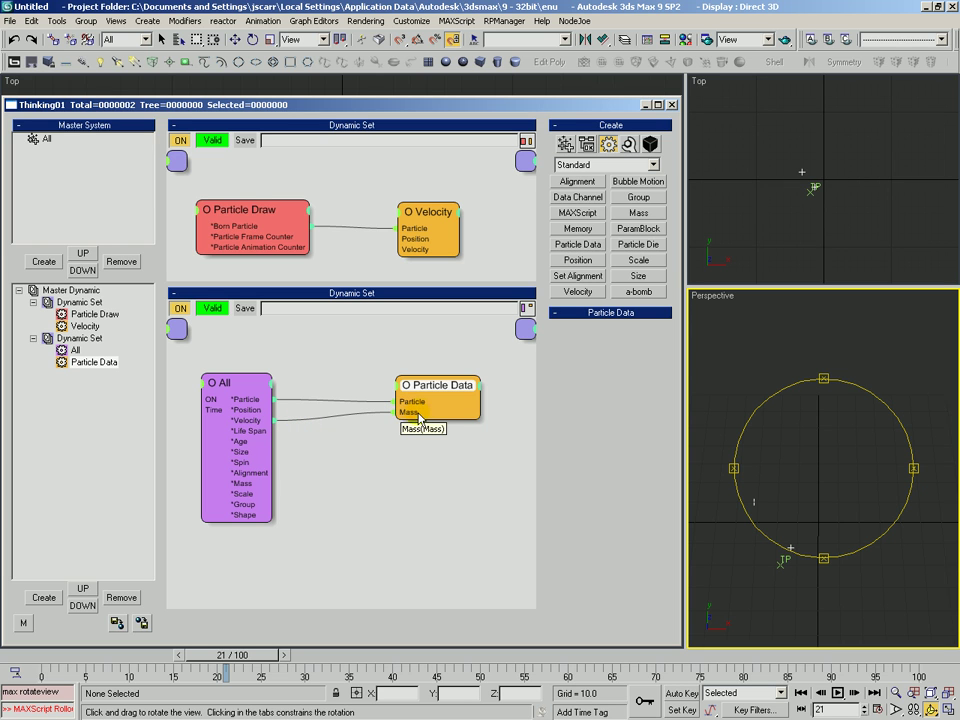
left_click_drag(435, 393, 431, 394)
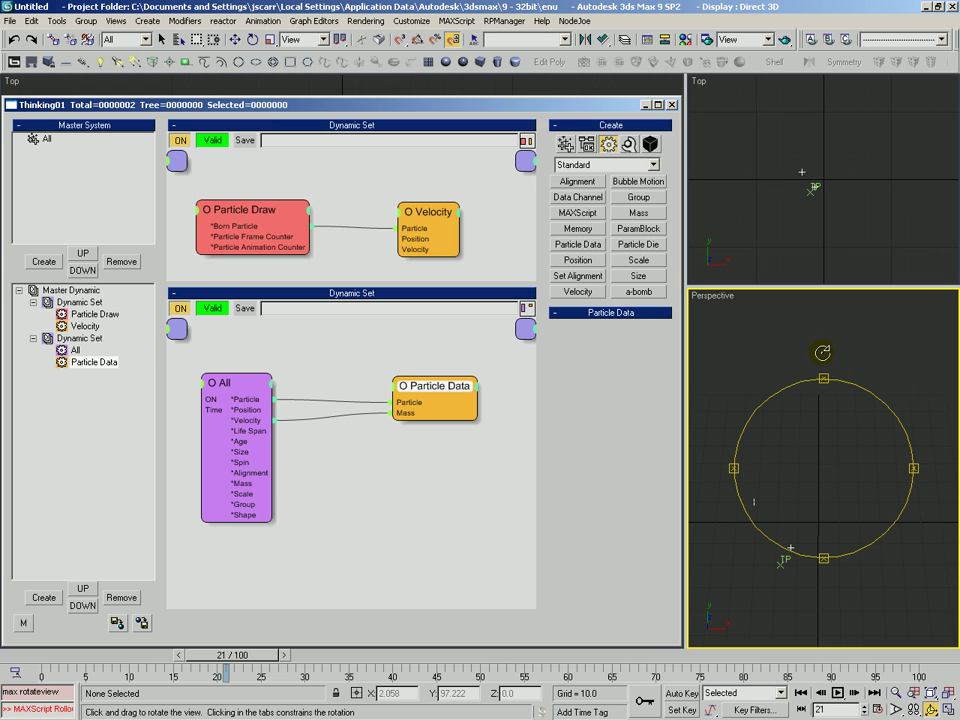
- Write the All node's Velocity output to the debug log and run the timeline from the start to frame 2
right_click(245, 425)
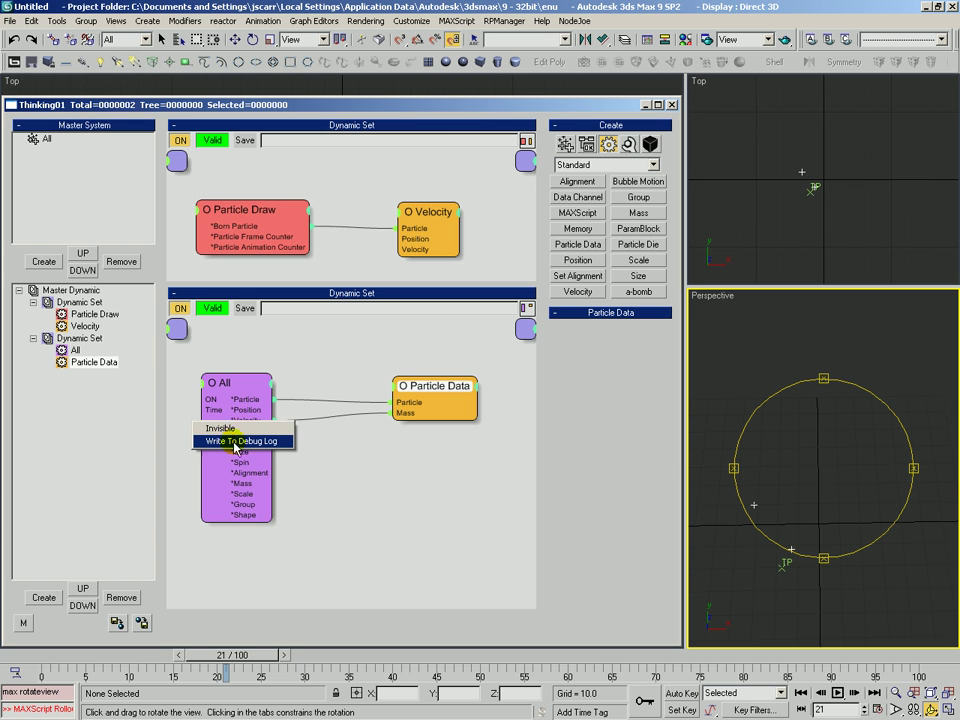
left_click(246, 442)
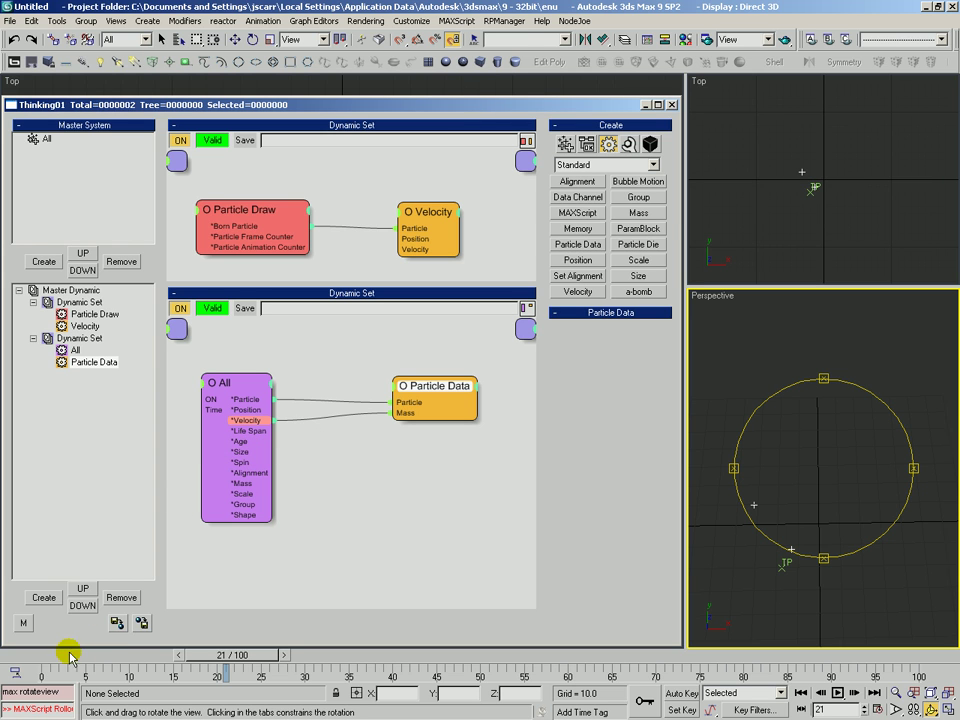
left_click(41, 656)
left_click_drag(41, 656, 50, 657)
key("ctrl+r")
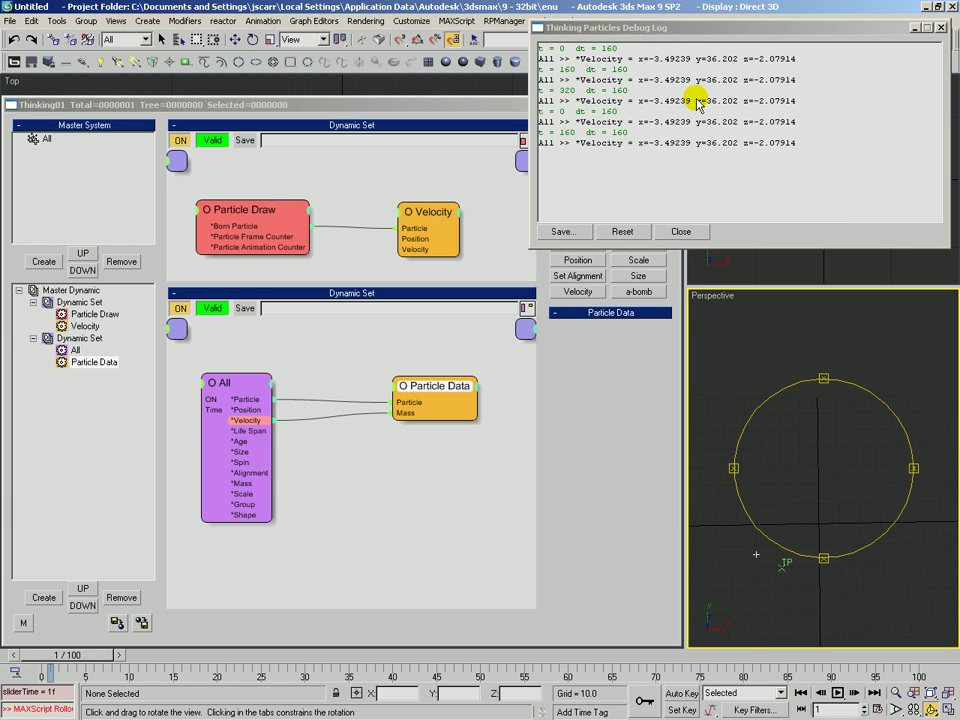
left_click(119, 656)
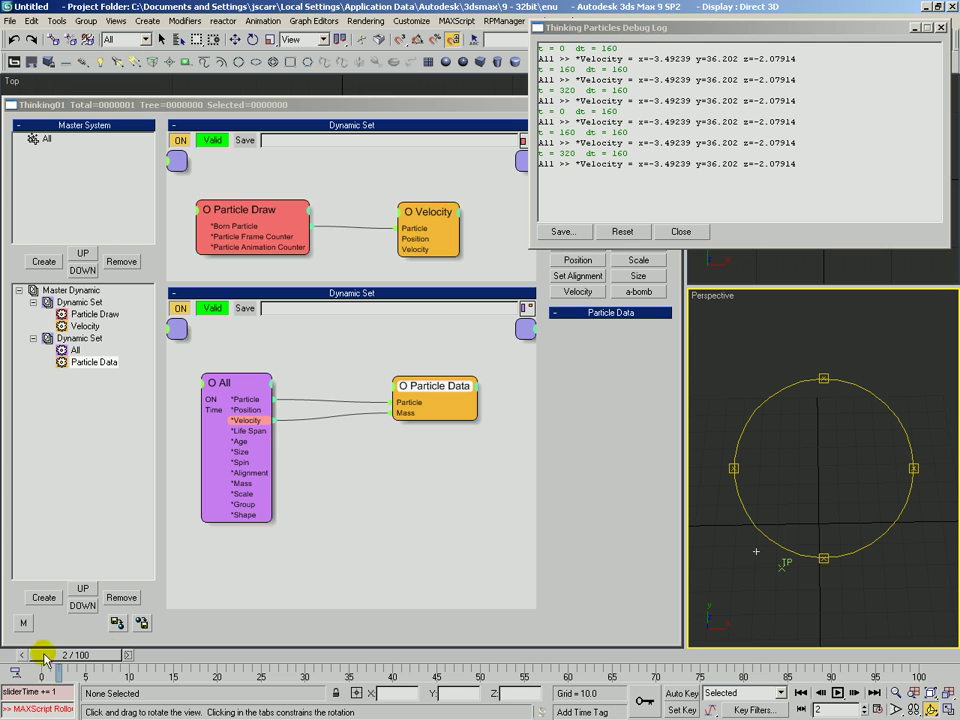
- Advance to frame 3, set the Master Dynamic's Viewport/Render SubSampling to Per Half Frame and advance to frame 4
left_click(62, 290)
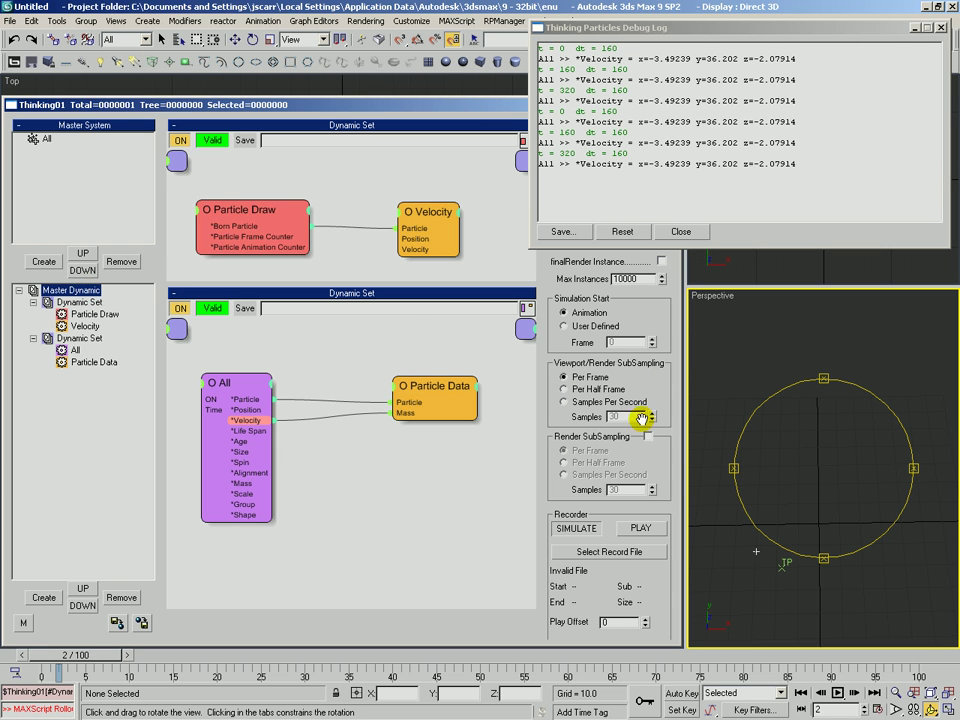
left_click(126, 658)
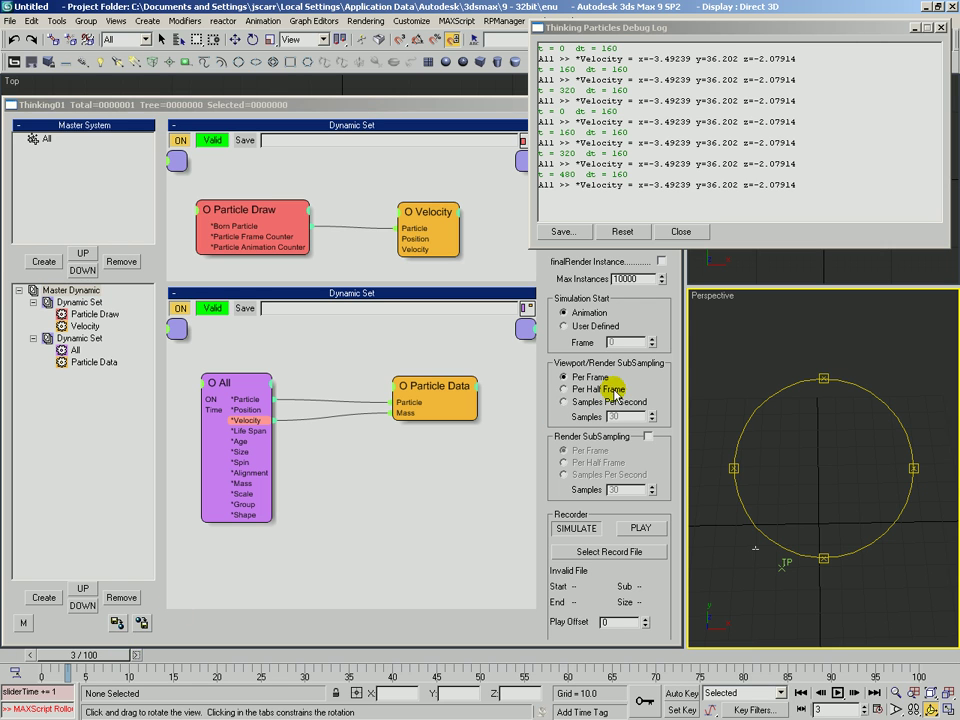
left_click(566, 389)
left_click(134, 656)
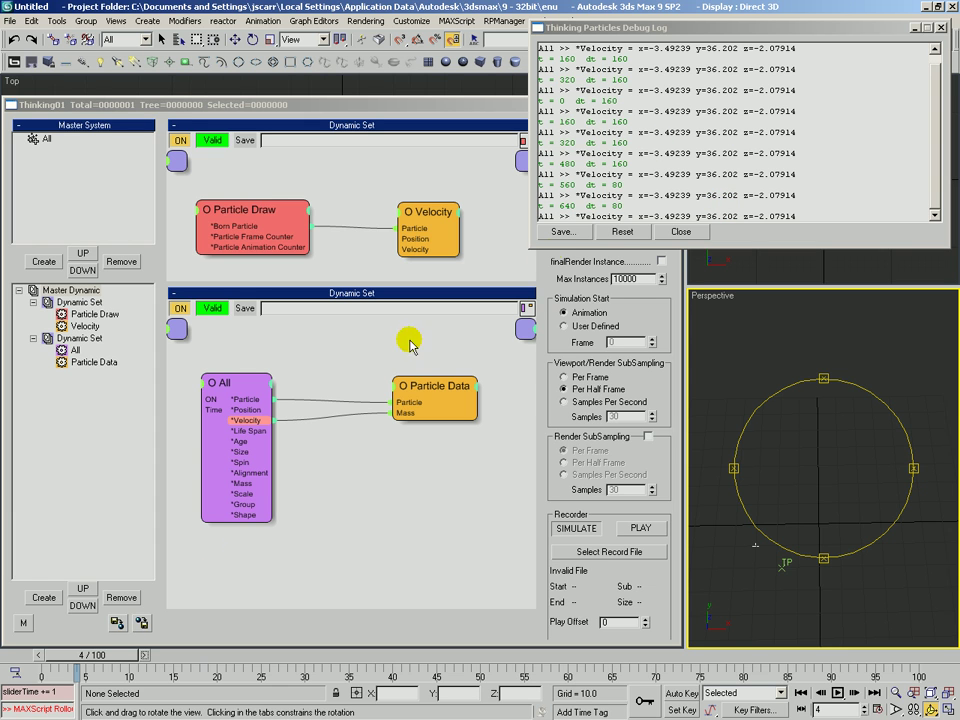
- Set the Viewport/Render SubSampling back to Per Frame and advance the timeline to frame 6
left_click(575, 377)
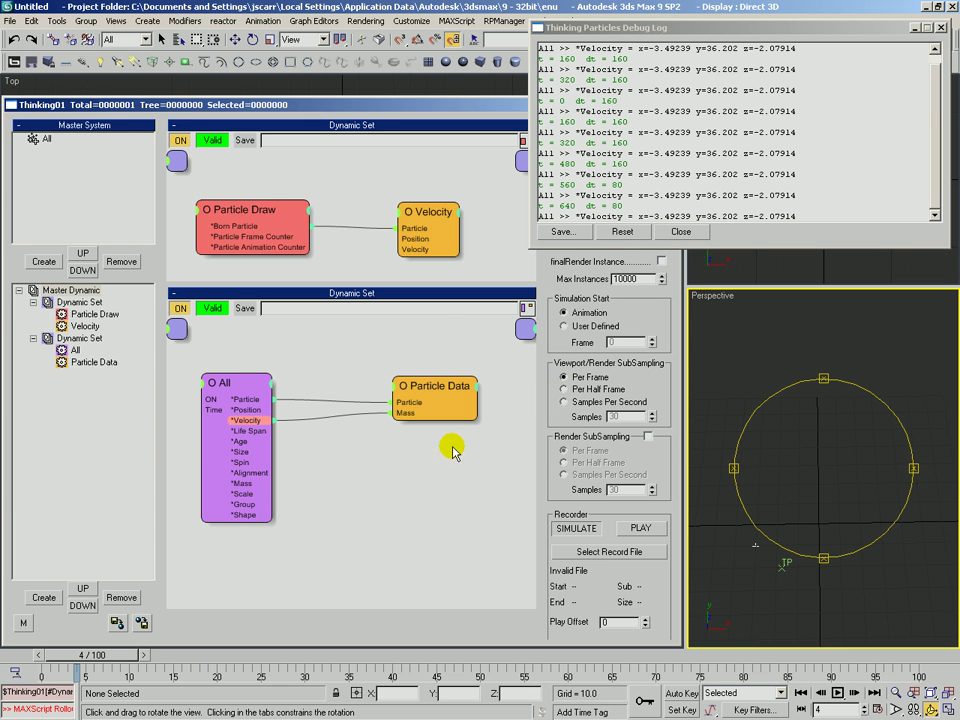
left_click(143, 655)
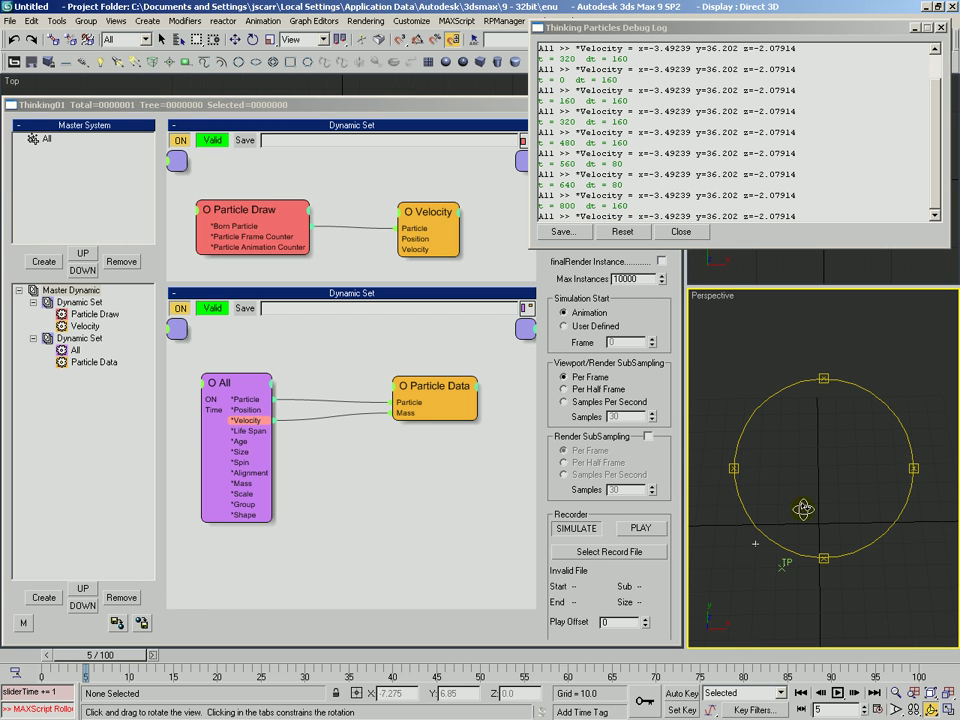
left_click(152, 656)
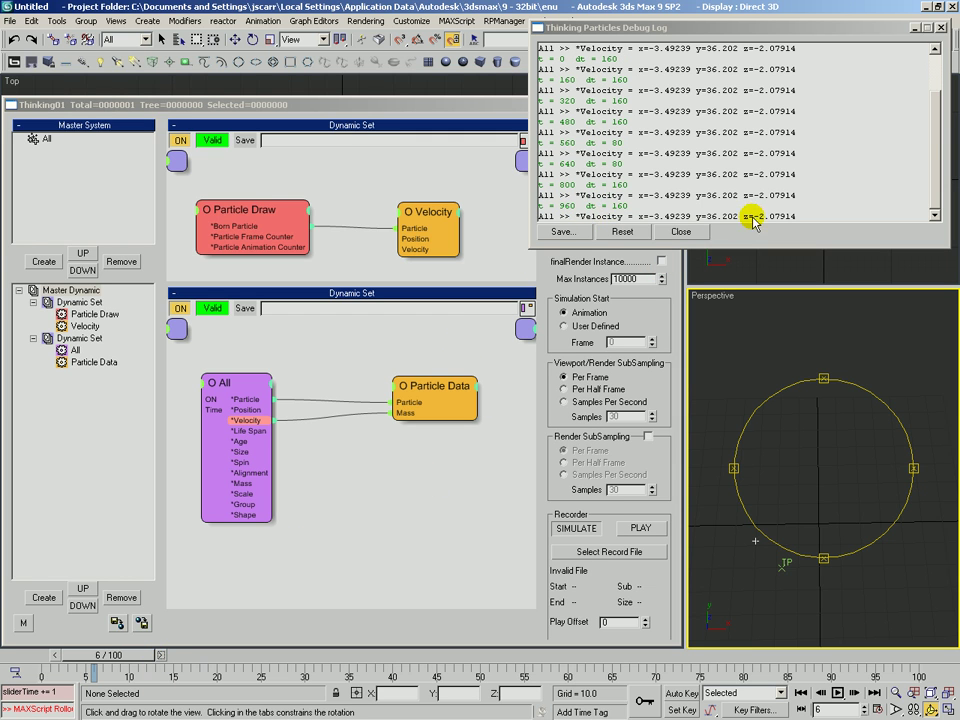
- Scrub the timeline to frame 20 and on to frame 53 to examine the logged particle velocities, and close the log
left_click_drag(143, 660, 268, 660)
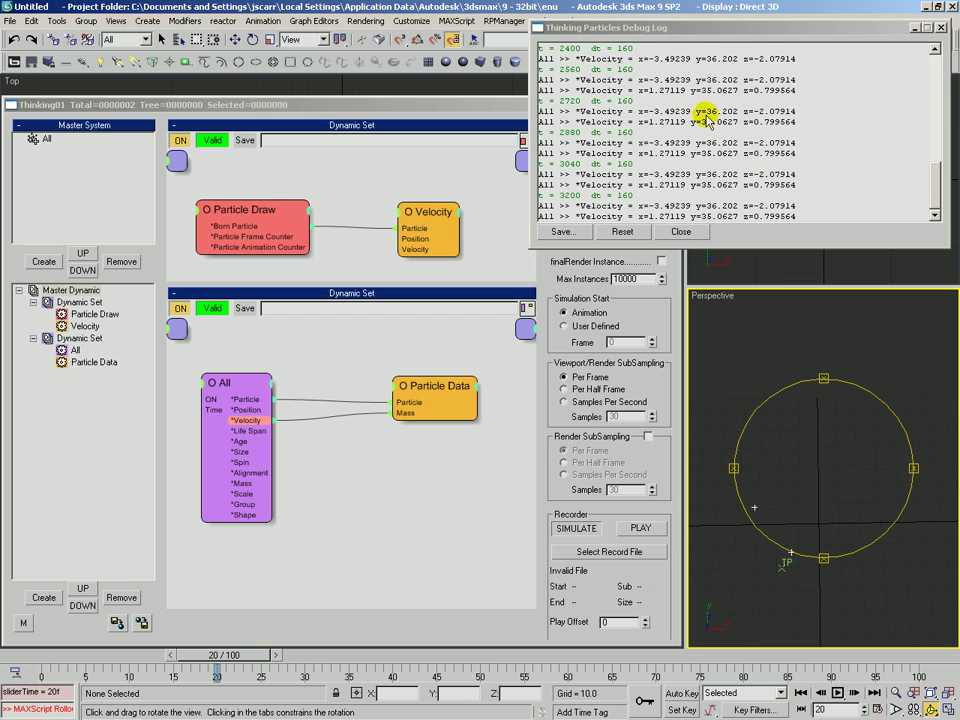
left_click(629, 85)
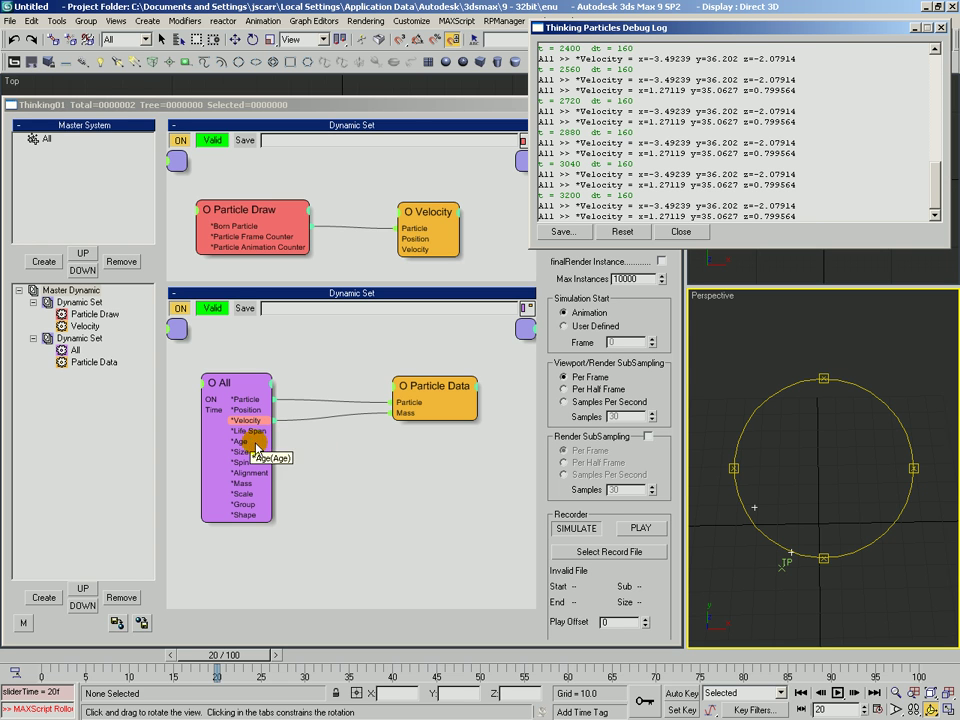
left_click_drag(225, 657, 507, 678)
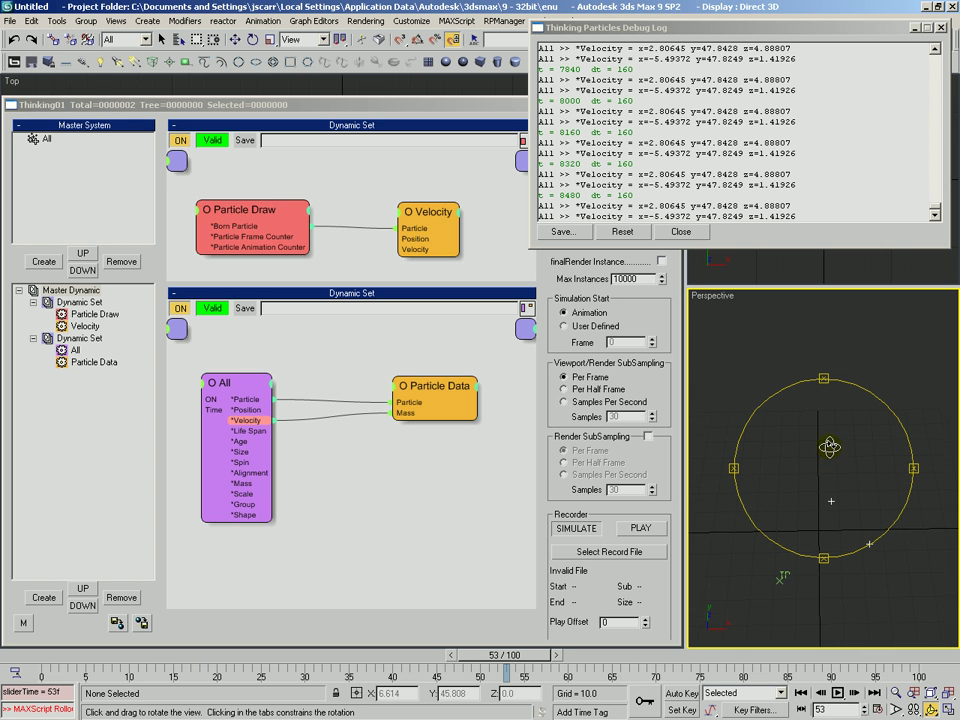
left_click(680, 231)
- With the Velocity output still written to the debug log, move the Particle Data node slightly aside and scrub from the start to frame 16
left_click(440, 462)
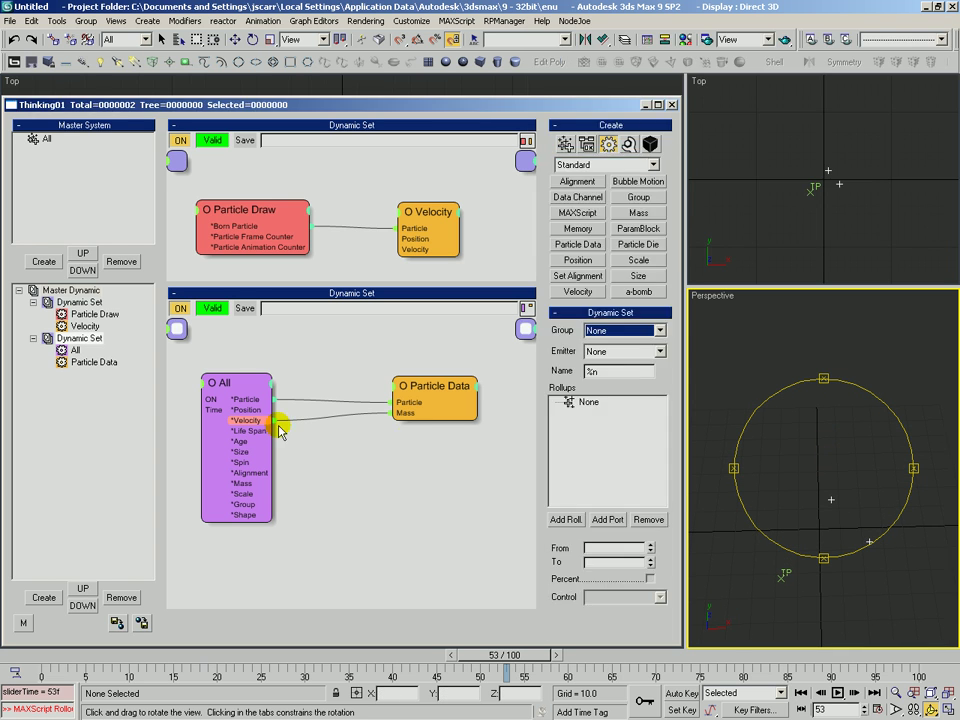
right_click(258, 426)
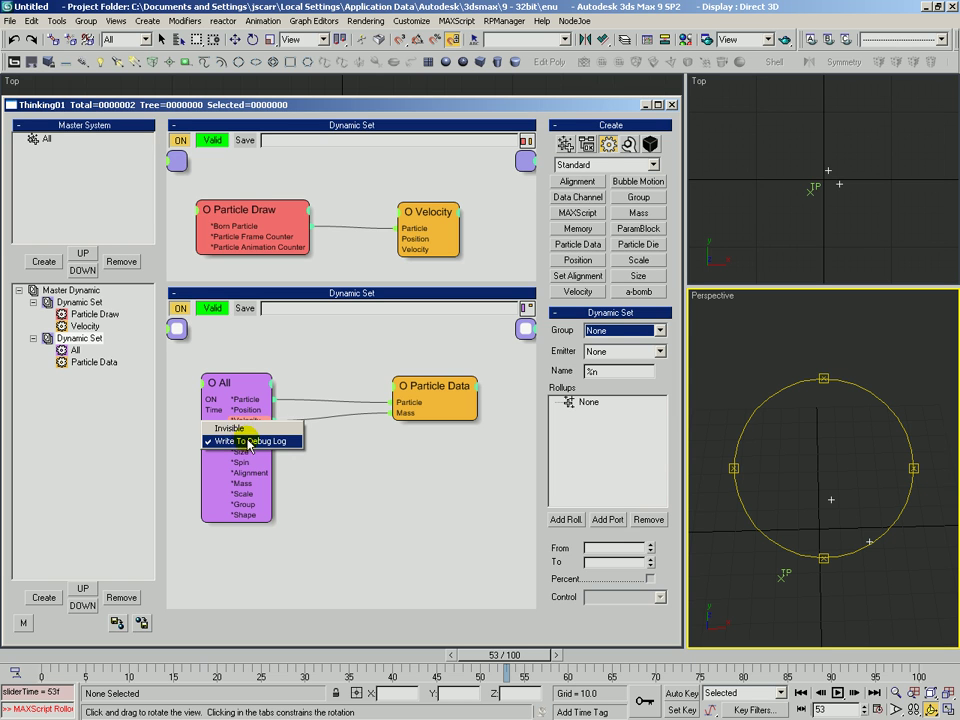
left_click(265, 442)
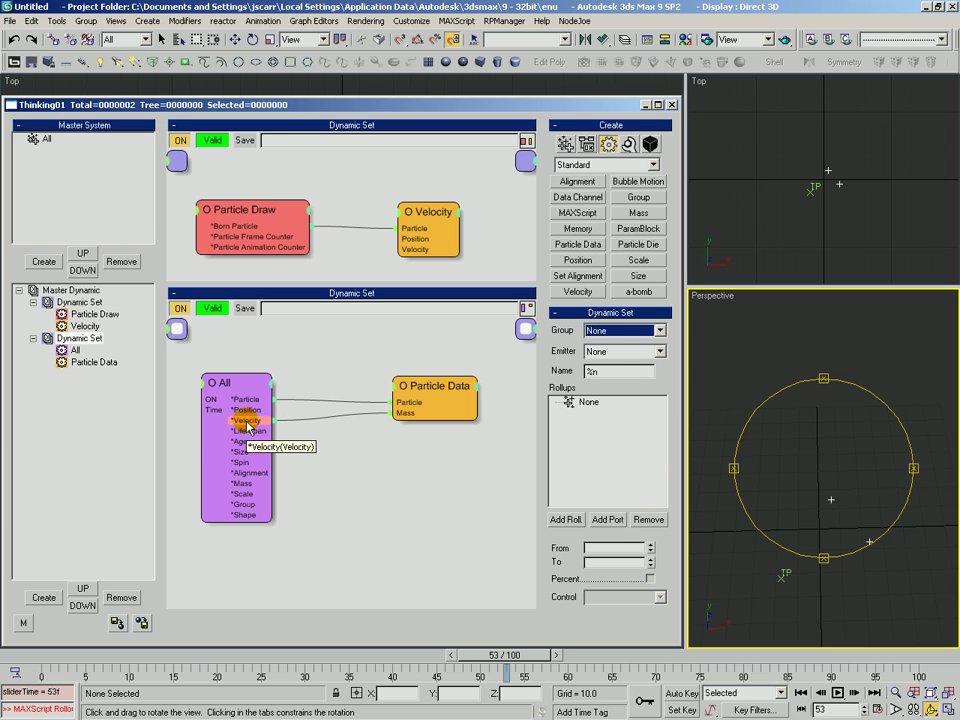
left_click_drag(399, 401, 413, 389)
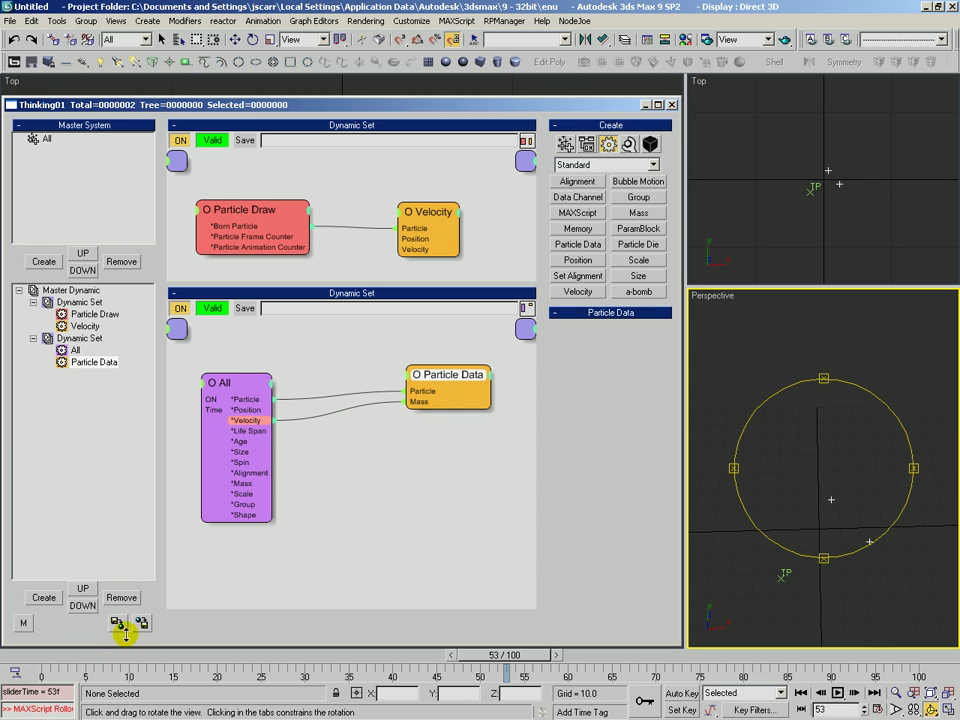
left_click(57, 662)
left_click_drag(57, 662, 152, 662)
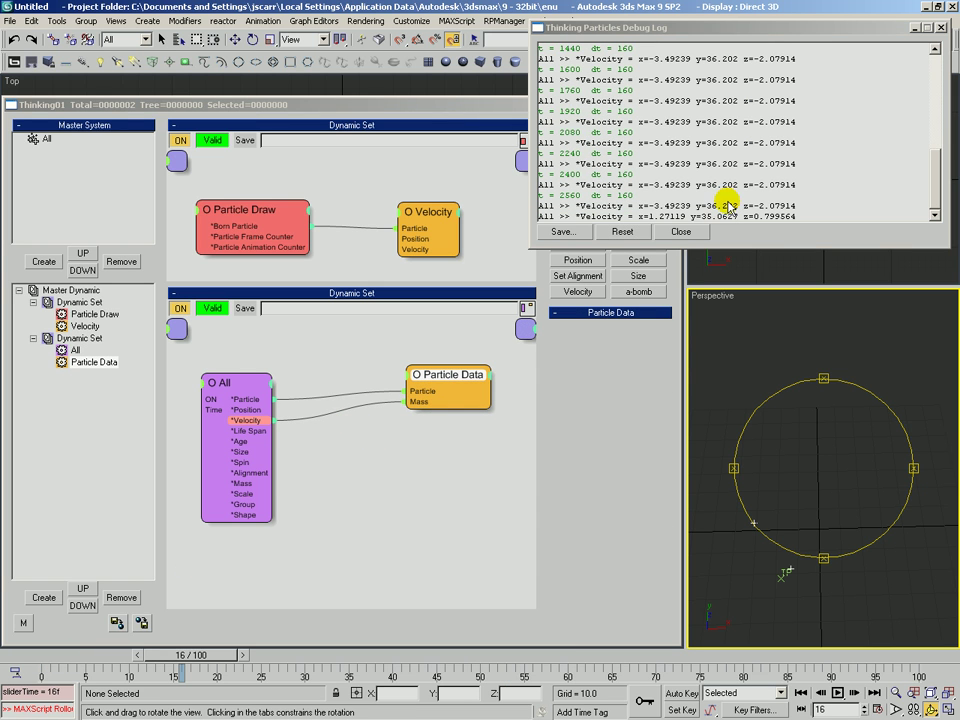